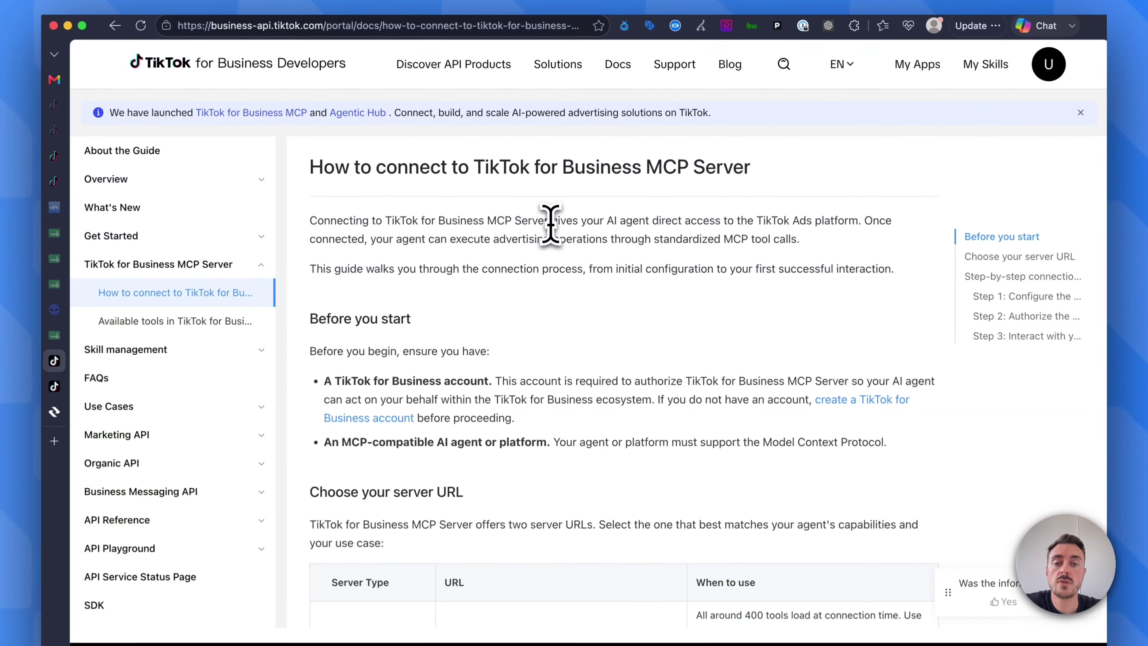
Review the TikTok for Business MCP Server connection guide, comparing the Full Disclosure and Progressive Disclosure server options
{"action": "left_click_drag", "start_coordinate": [552, 211], "coordinate": [863, 223]}
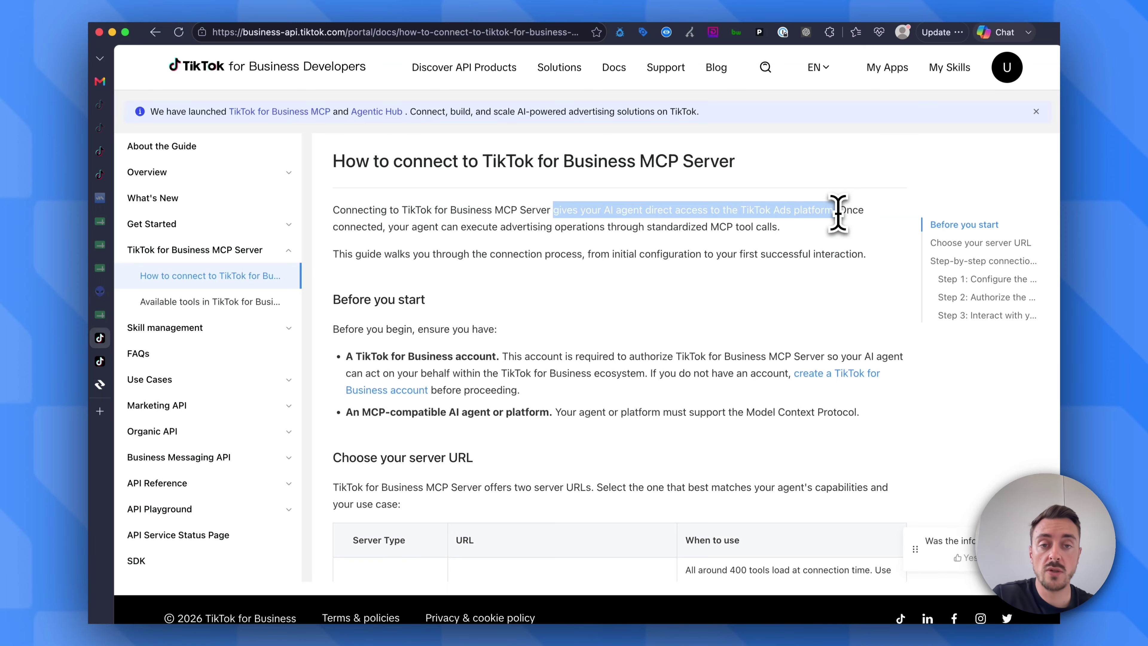
{"action": "scroll", "coordinate": [733, 400], "scroll_direction": "down", "scroll_amount": 3}
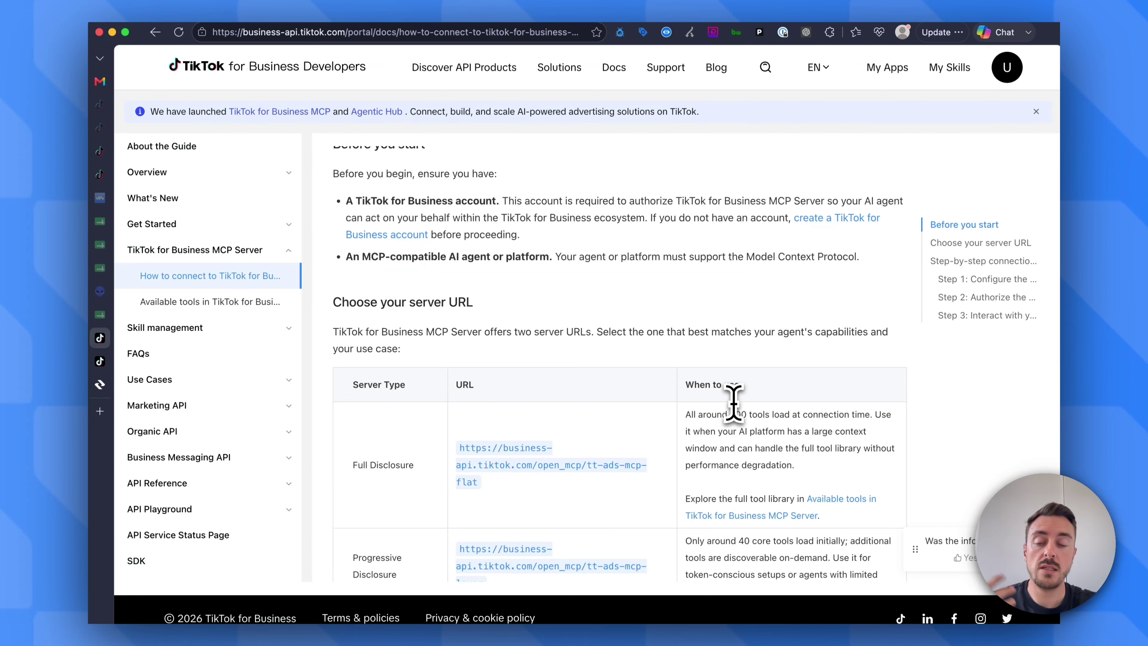
{"action": "scroll", "coordinate": [733, 400], "scroll_direction": "down", "scroll_amount": 2}
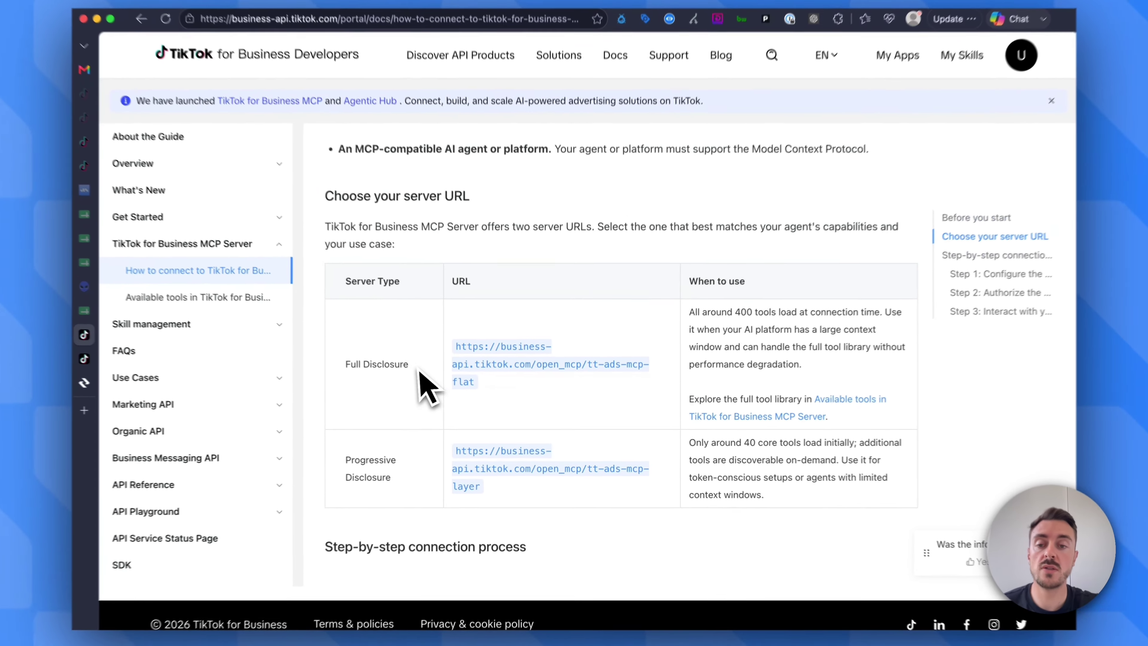
{"action": "left_click_drag", "start_coordinate": [418, 367], "coordinate": [343, 369]}
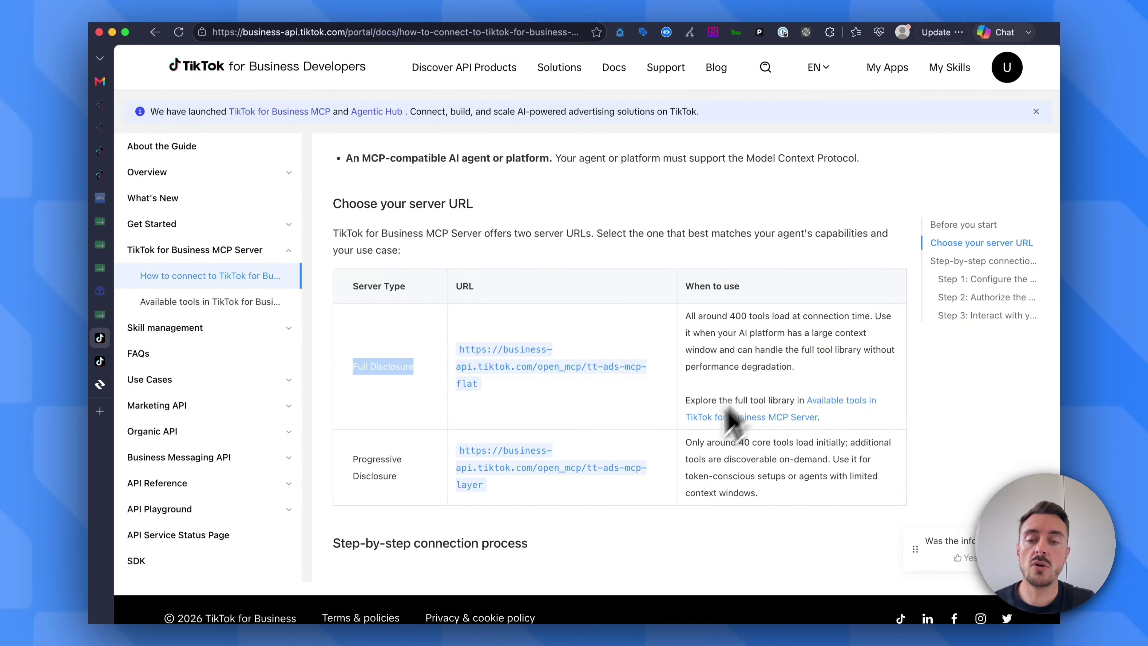
{"action": "left_click_drag", "start_coordinate": [405, 486], "coordinate": [352, 462]}
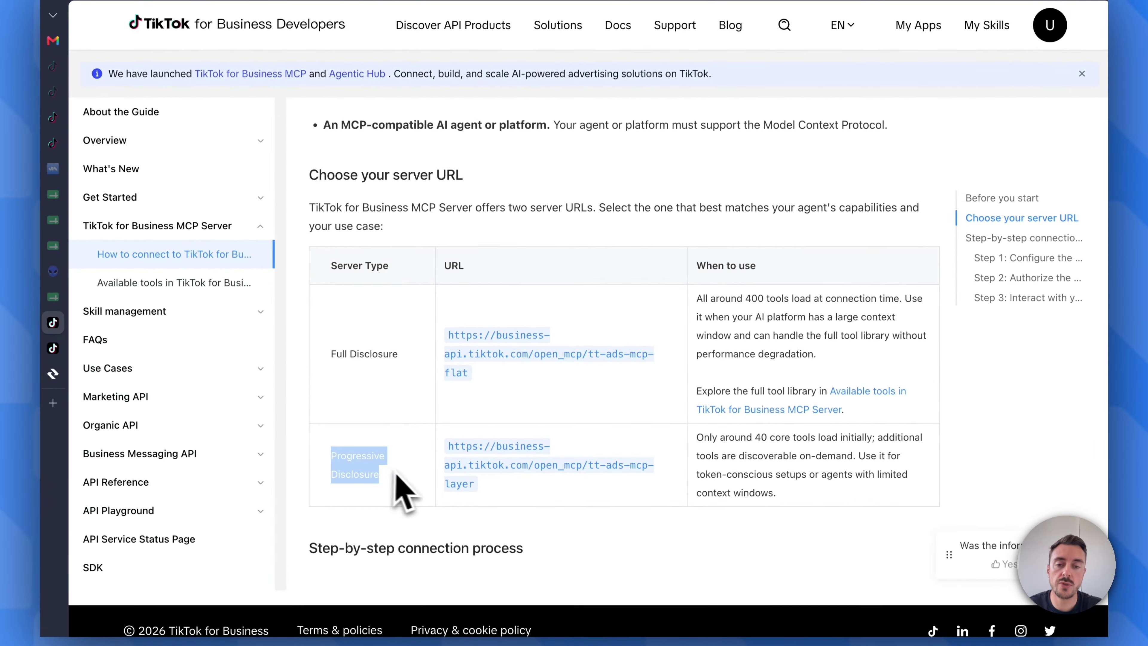
{"action": "left_click", "coordinate": [396, 473]}
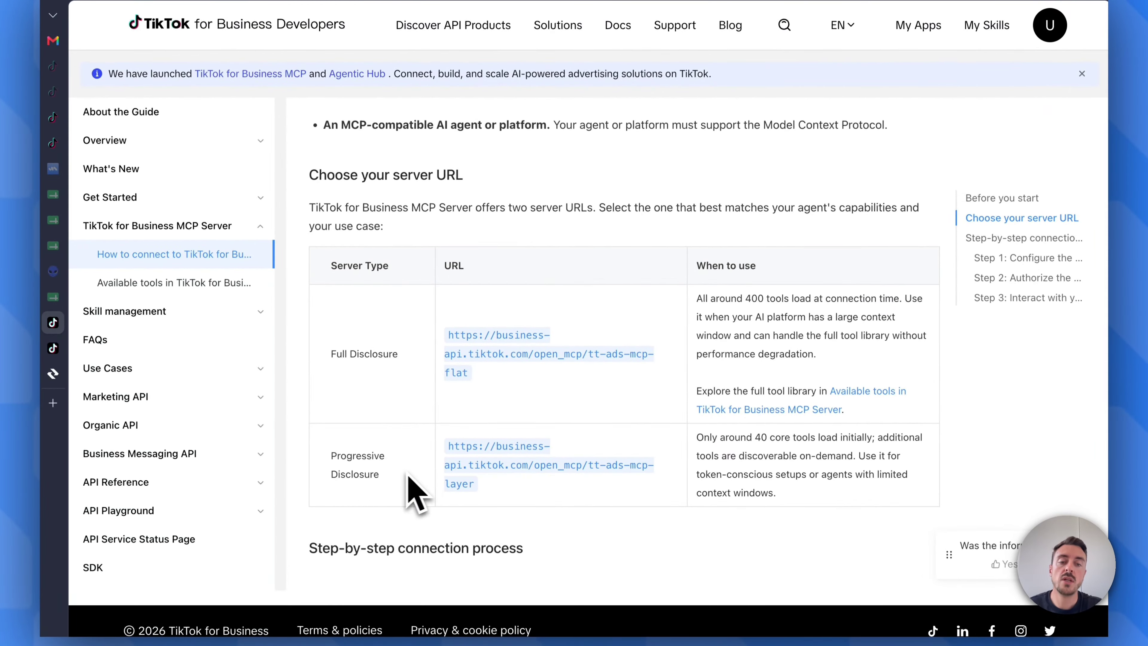
{"action": "scroll", "coordinate": [781, 488], "scroll_direction": "down", "scroll_amount": 3}
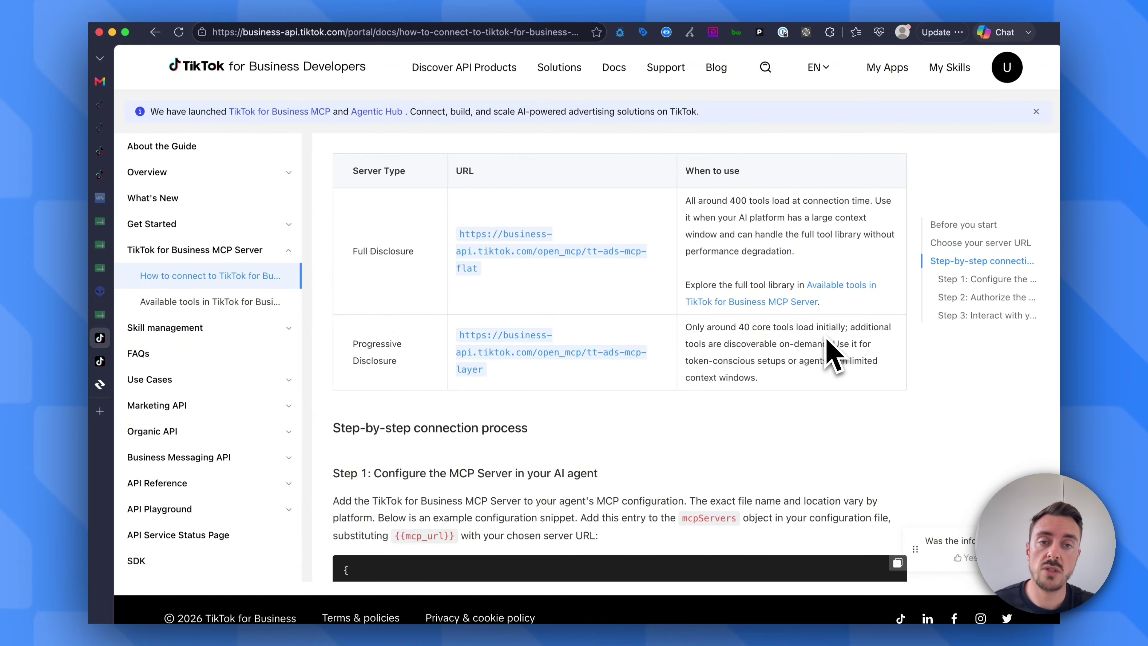
{"action": "scroll", "coordinate": [750, 256], "scroll_direction": "up", "scroll_amount": 3}
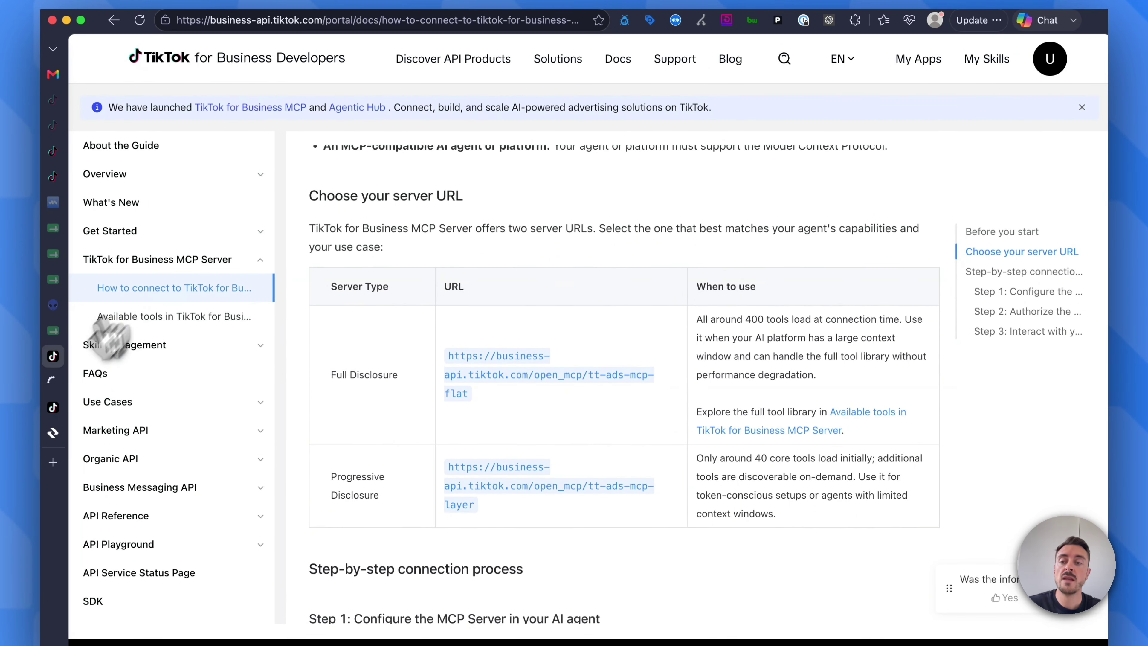
Browse the AI Skills listed in TikTok's Agentic Hub
{"action": "left_click", "coordinate": [53, 406]}
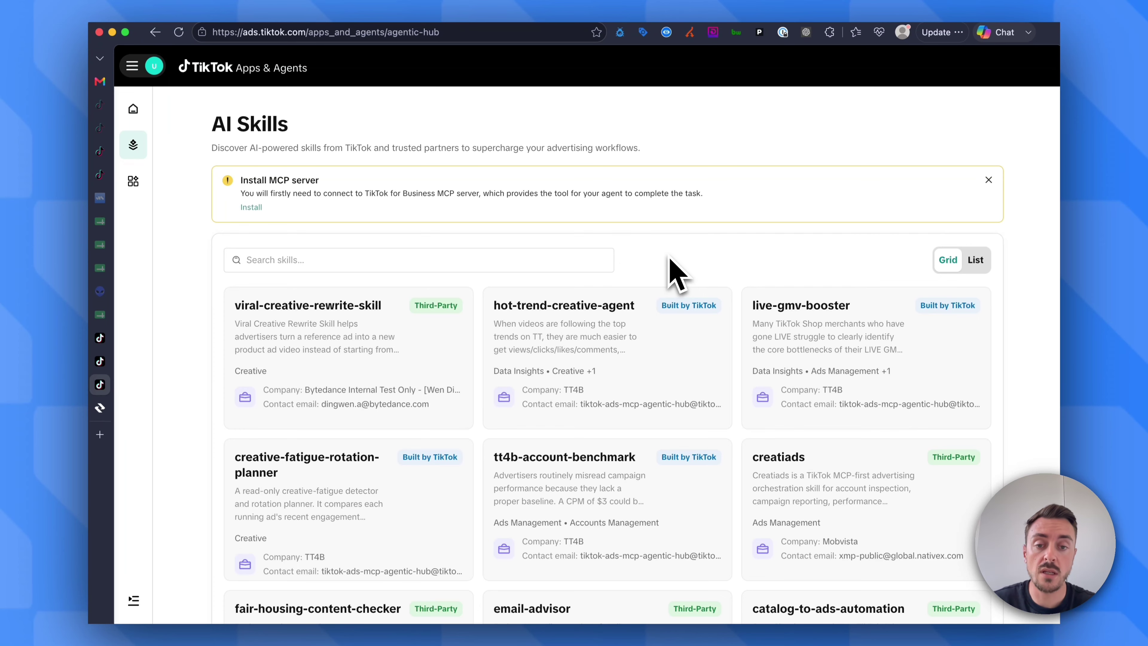
{"action": "scroll", "coordinate": [671, 269], "scroll_direction": "down", "scroll_amount": 3}
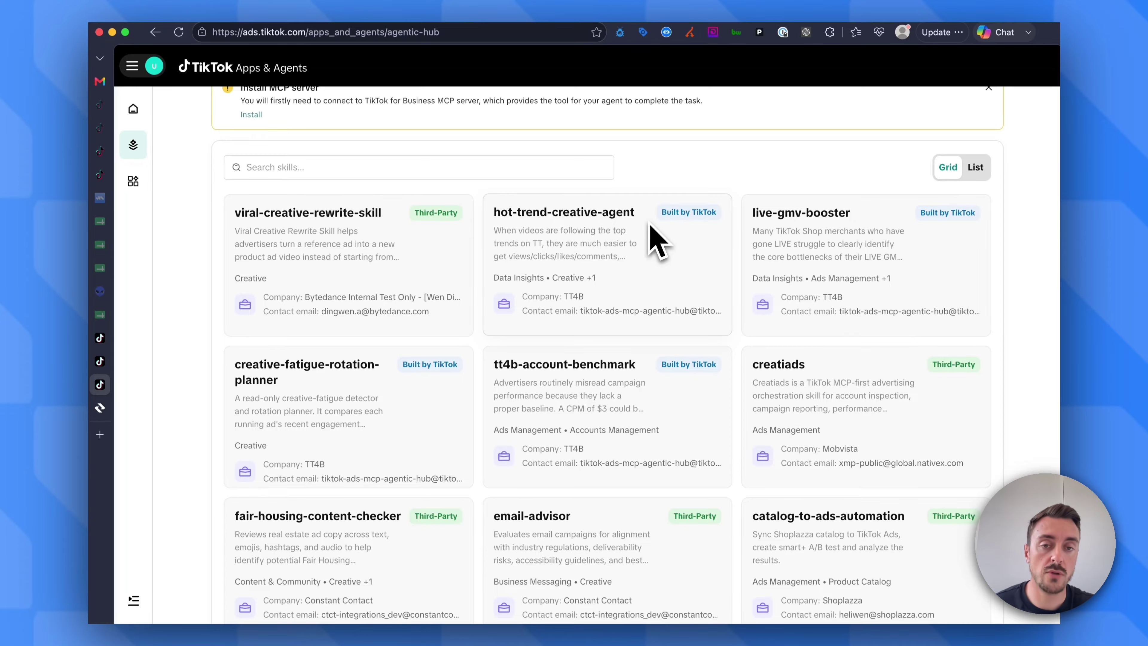
{"action": "scroll", "coordinate": [650, 235], "scroll_direction": "down", "scroll_amount": 1}
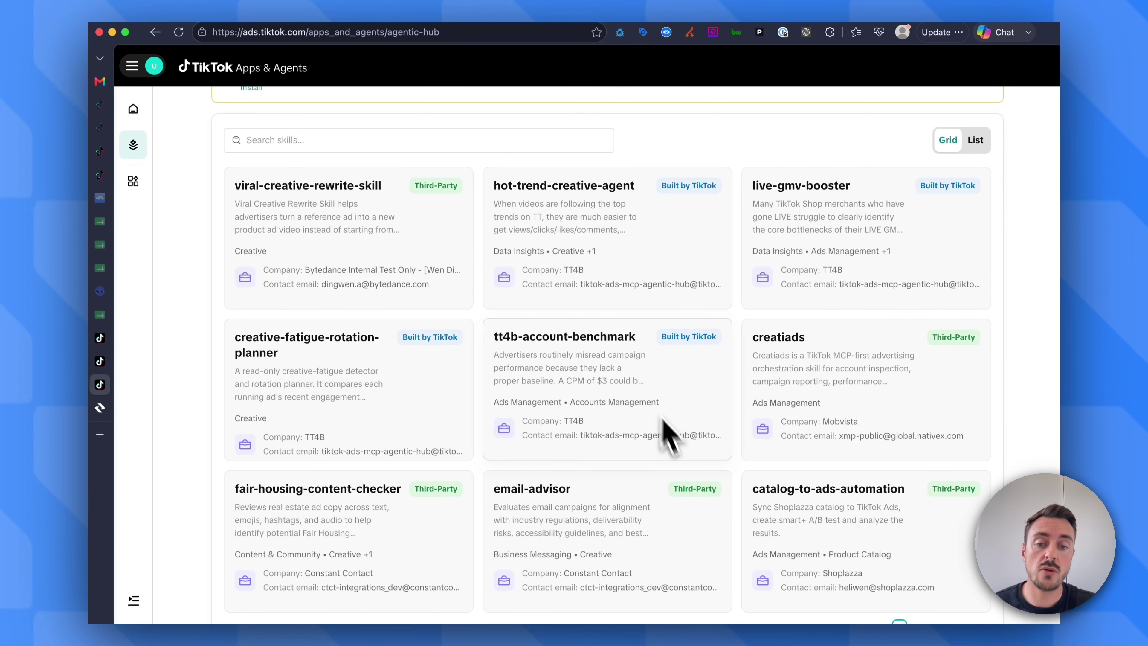
{"action": "scroll", "coordinate": [694, 400], "scroll_direction": "up", "scroll_amount": 2}
{"action": "scroll", "coordinate": [698, 407], "scroll_direction": "up", "scroll_amount": 2}
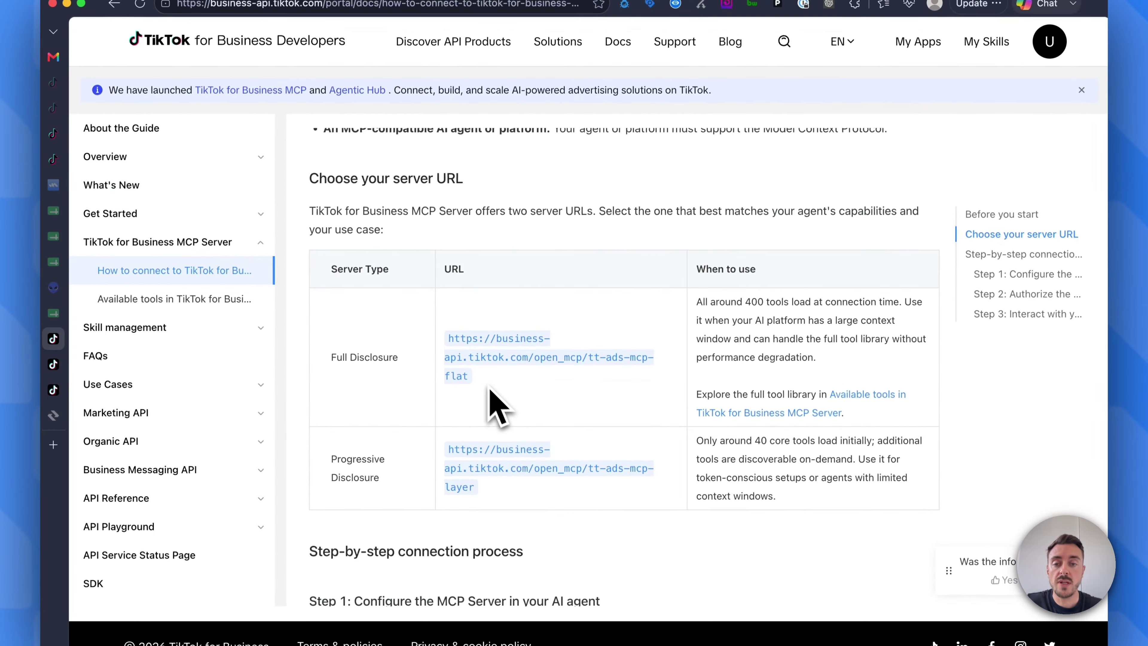
Copy the Full Disclosure server URL from the guide, switch to Claude and open its connector management
{"action": "left_click_drag", "start_coordinate": [502, 388], "coordinate": [462, 347]}
{"action": "key", "text": "super+c"}
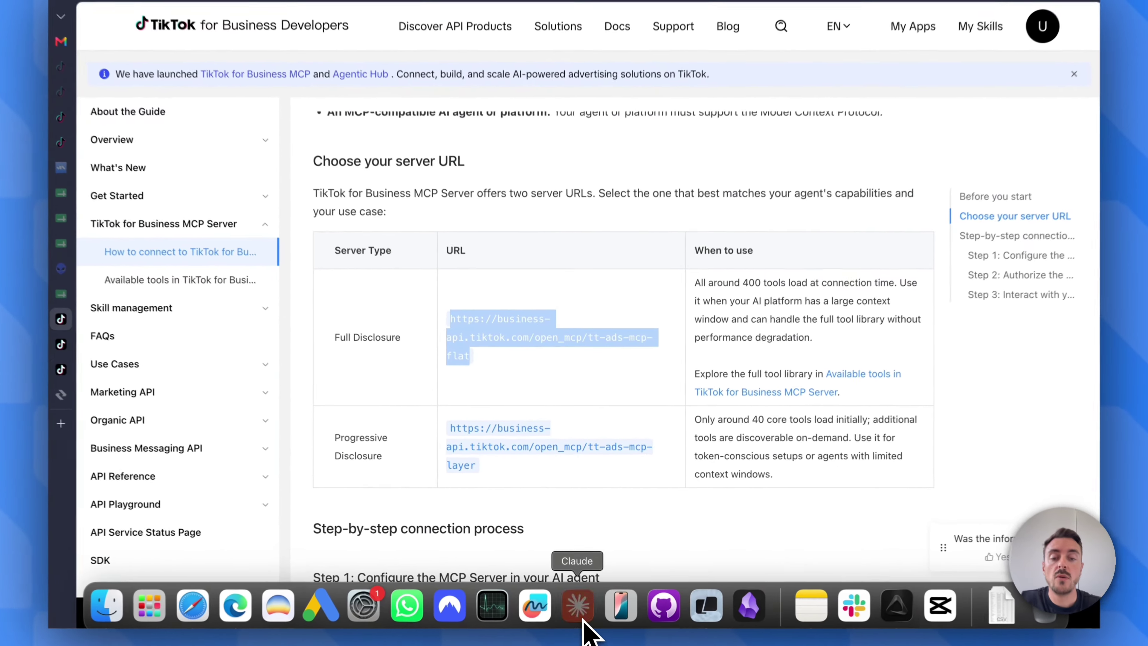
{"action": "left_click", "coordinate": [580, 615]}
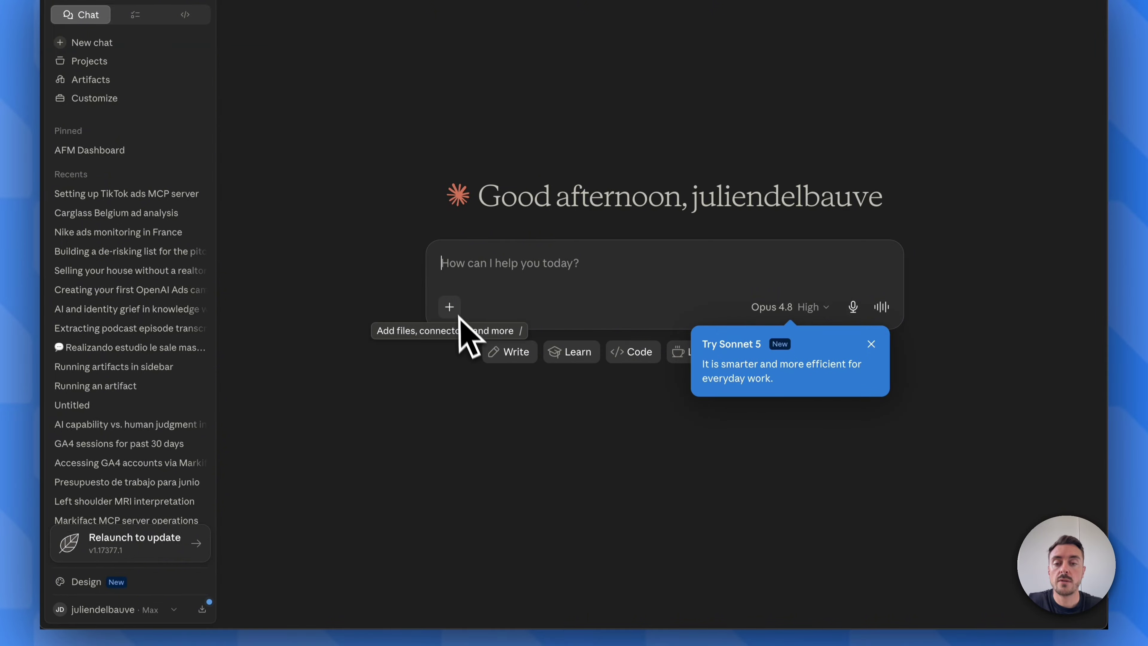
{"action": "left_click", "coordinate": [449, 307]}
{"action": "mouse_move", "coordinate": [508, 436]}
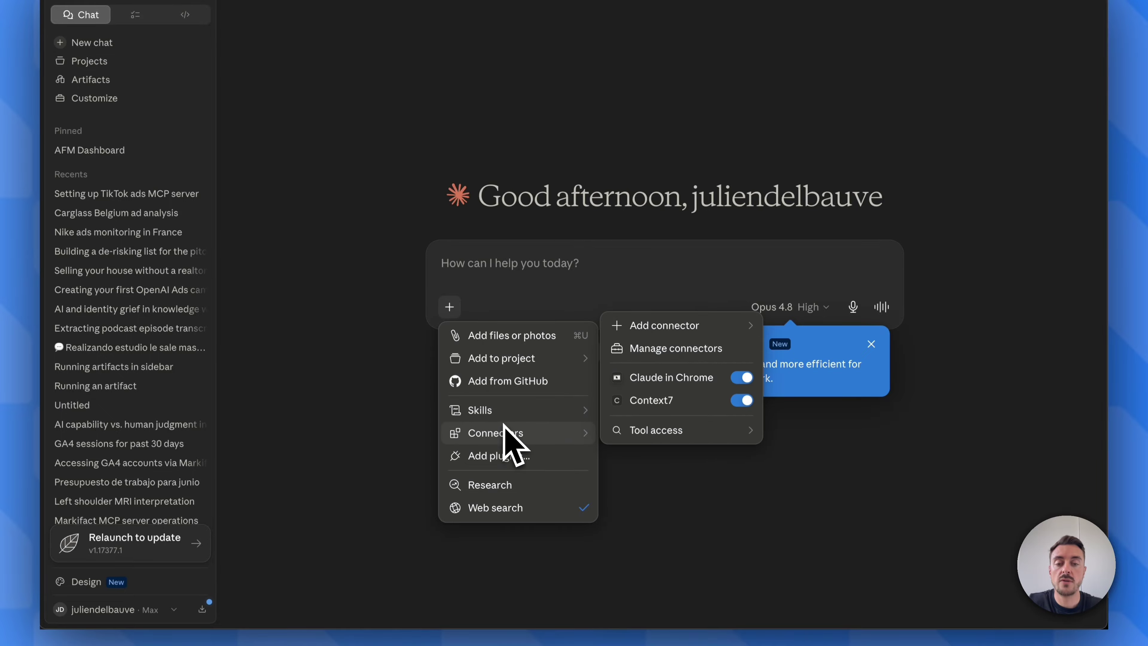
{"action": "left_click", "coordinate": [683, 349]}
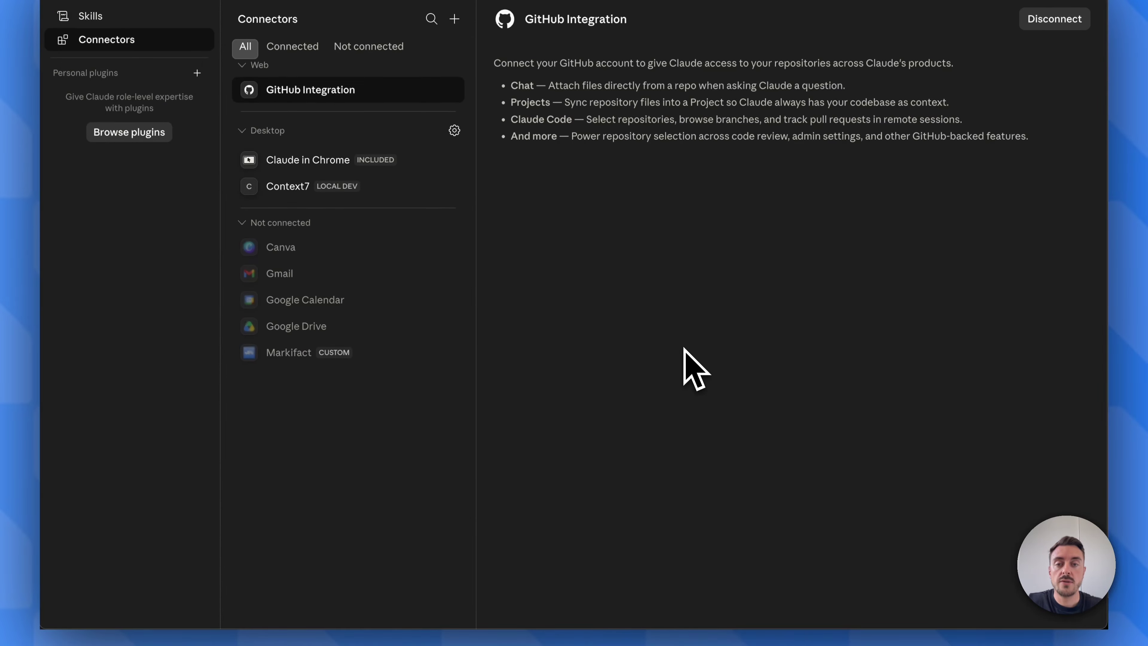
{"action": "left_click", "coordinate": [454, 19]}
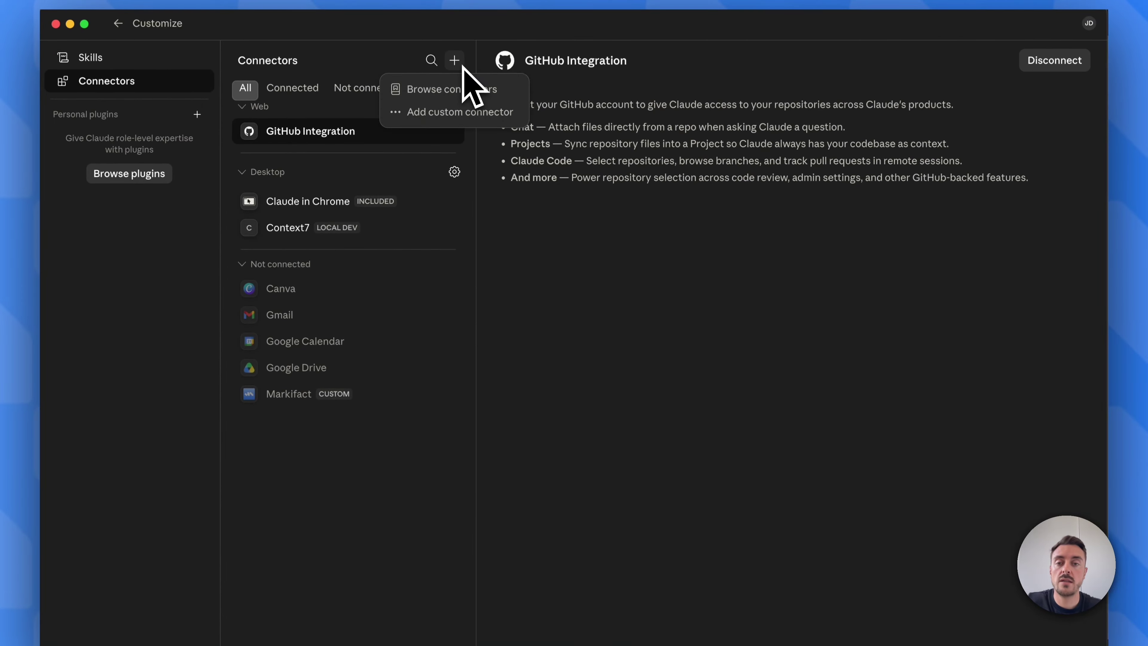
{"action": "left_click", "coordinate": [453, 111]}
{"action": "left_click", "coordinate": [446, 248]}
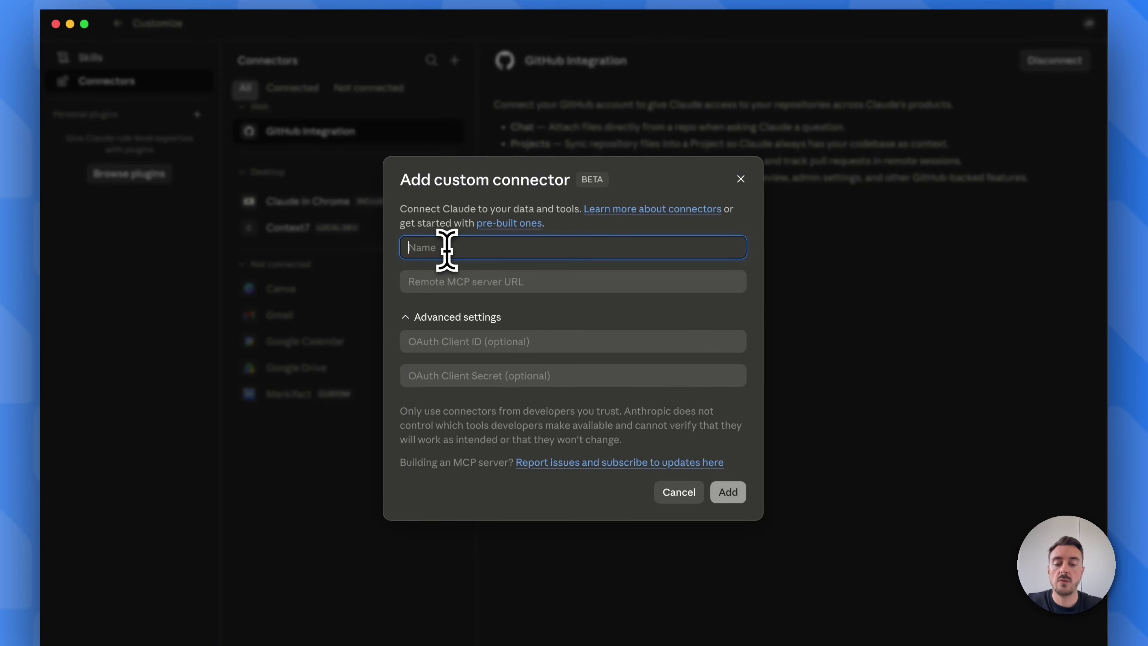
{"action": "type", "text": "TikTok"}
{"action": "left_click", "coordinate": [447, 281]}
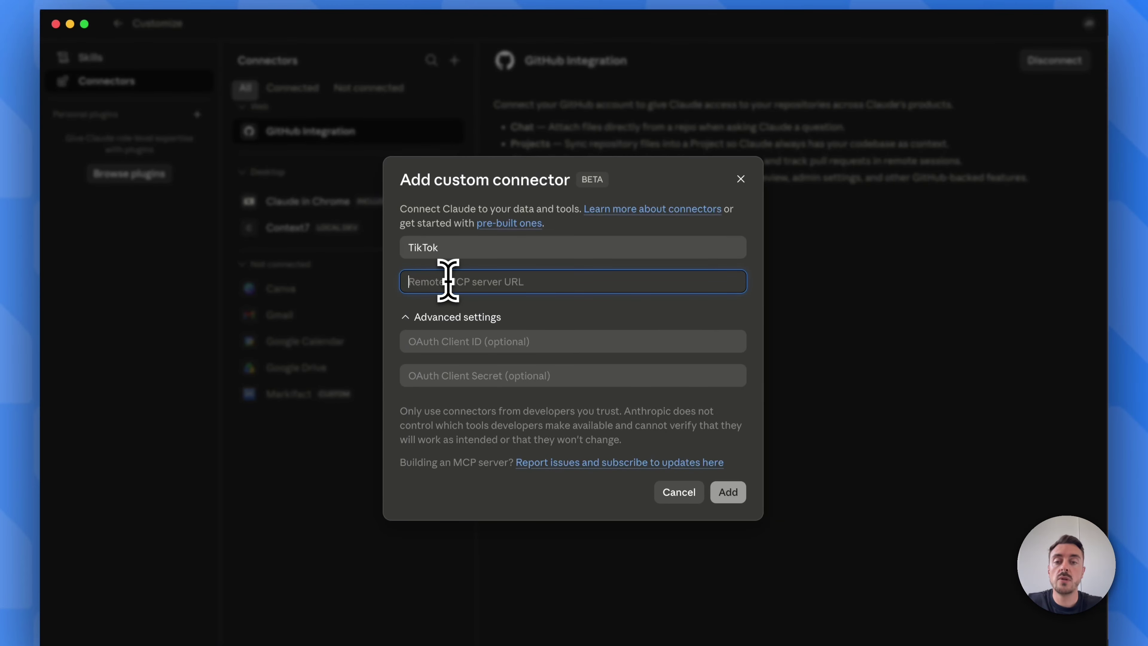
{"action": "key", "text": "super+v"}
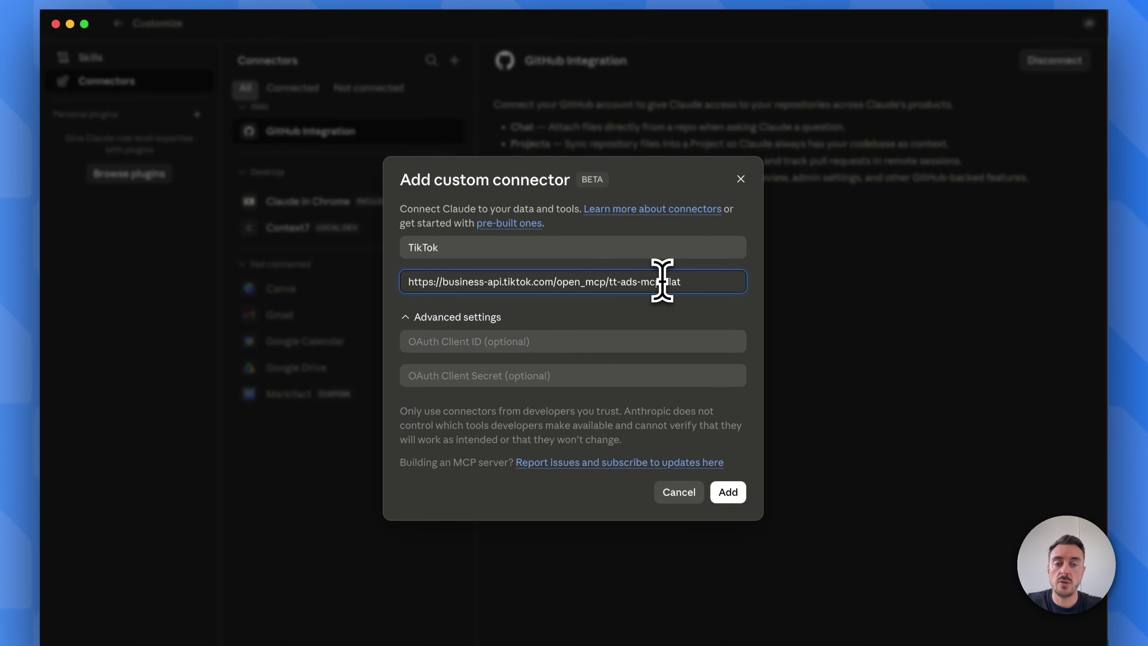
{"action": "left_click", "coordinate": [729, 482]}
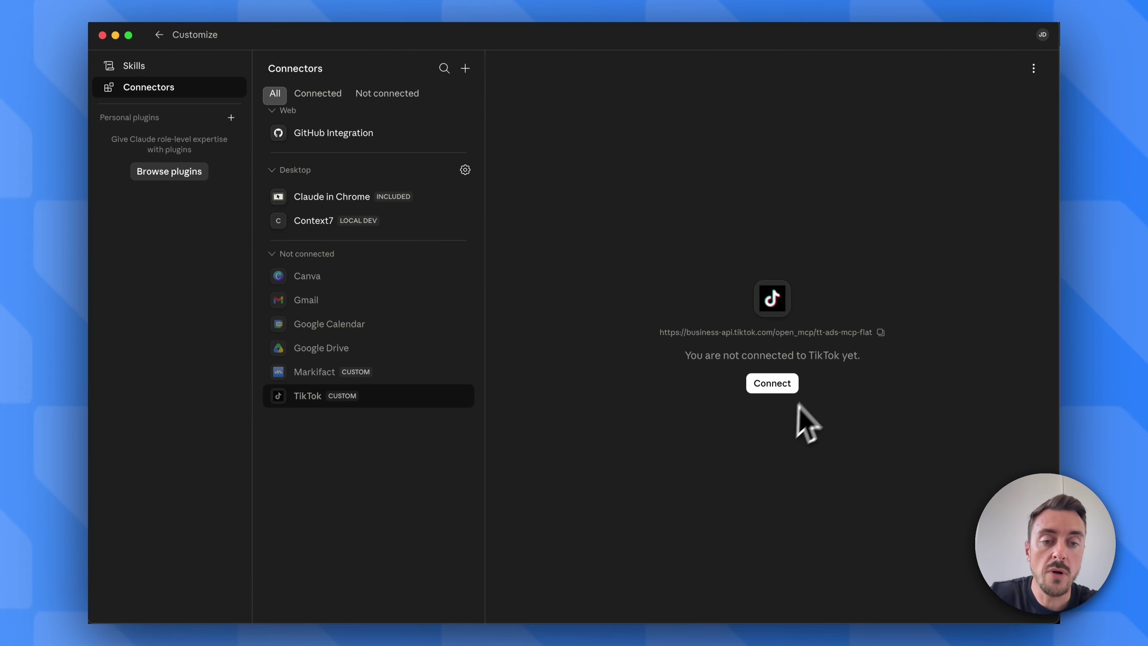
Connect the TikTok connector and allow the authorization website to open Claude
{"action": "left_click", "coordinate": [781, 388]}
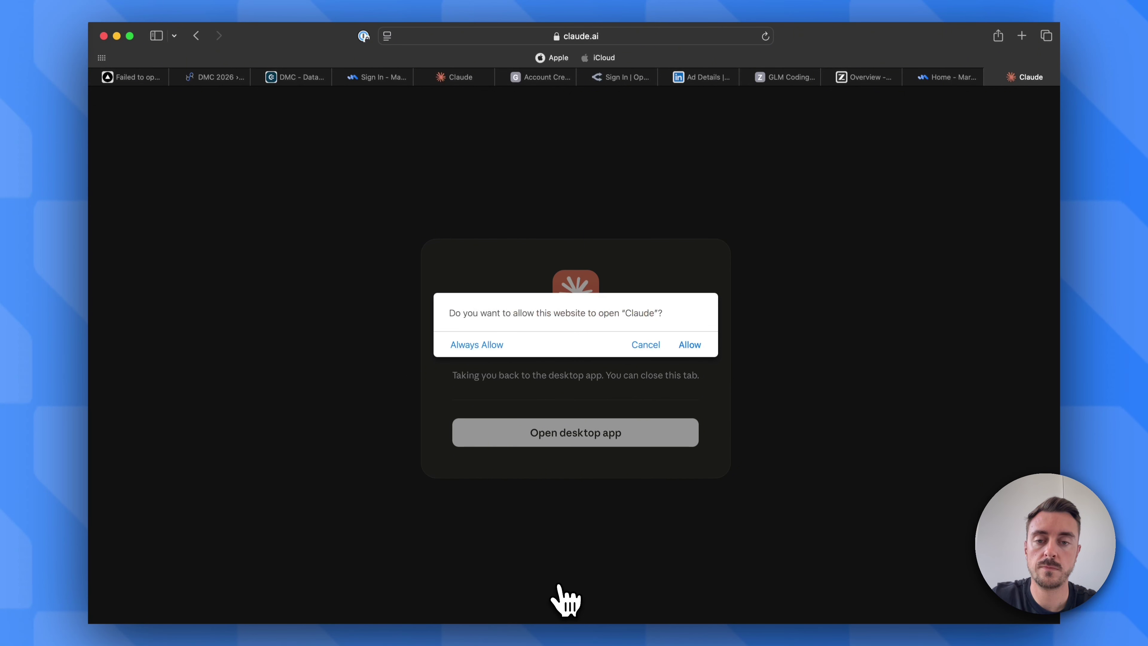
{"action": "left_click", "coordinate": [689, 345]}
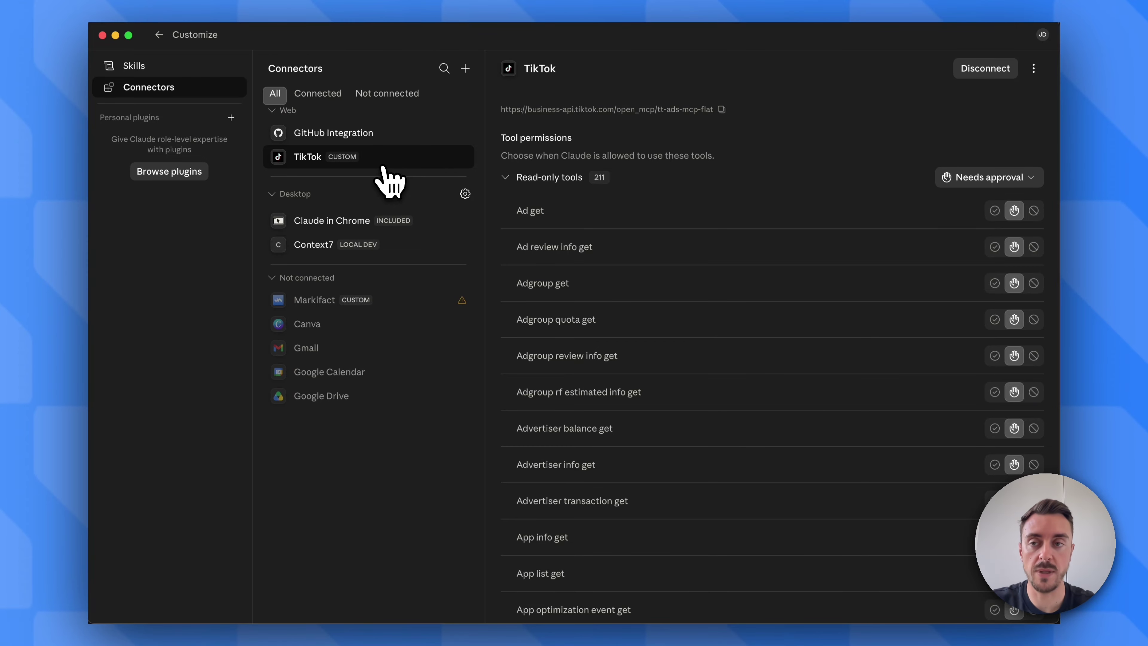
Ask in a new chat for a $50 a day TikTok campaign targeting Dubai in the Markifact account, always allowing the User info get tool
{"action": "left_click", "coordinate": [159, 35]}
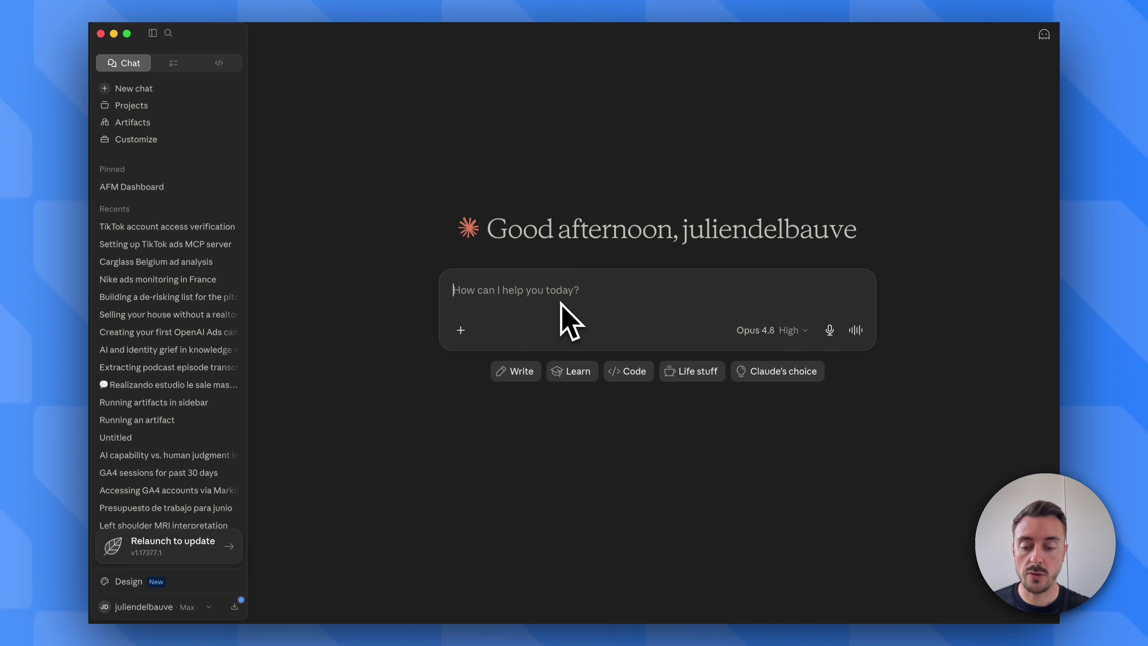
{"action": "key", "text": "alt+space"}
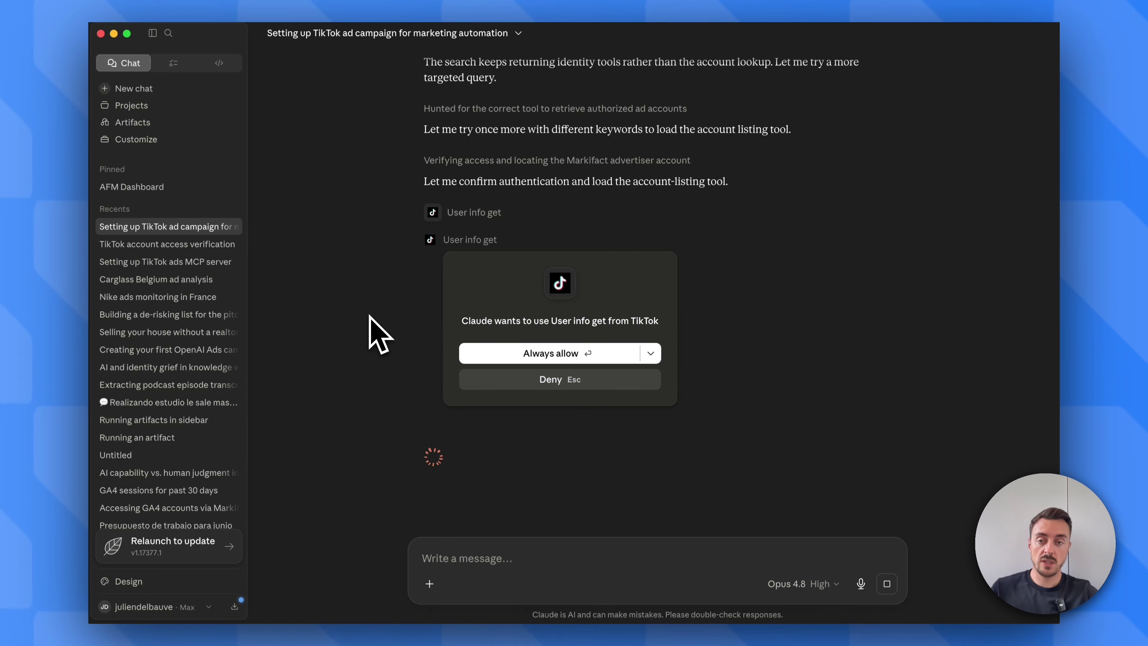
{"action": "left_click", "coordinate": [517, 358]}
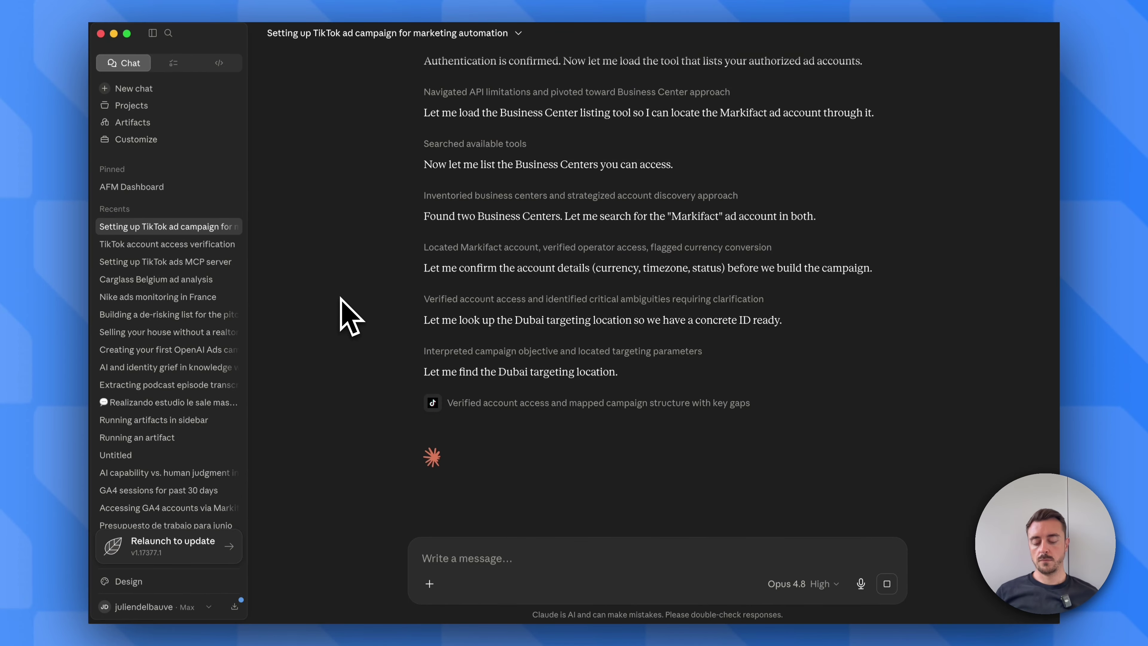
Answer Claude's setup questions: Reach campaign, 500 a day, frequency 3 a day, start now open-ended, TikTok-only placement, B2B software interest, ad left empty
{"action": "scroll", "coordinate": [351, 316], "scroll_direction": "up", "scroll_amount": 5}
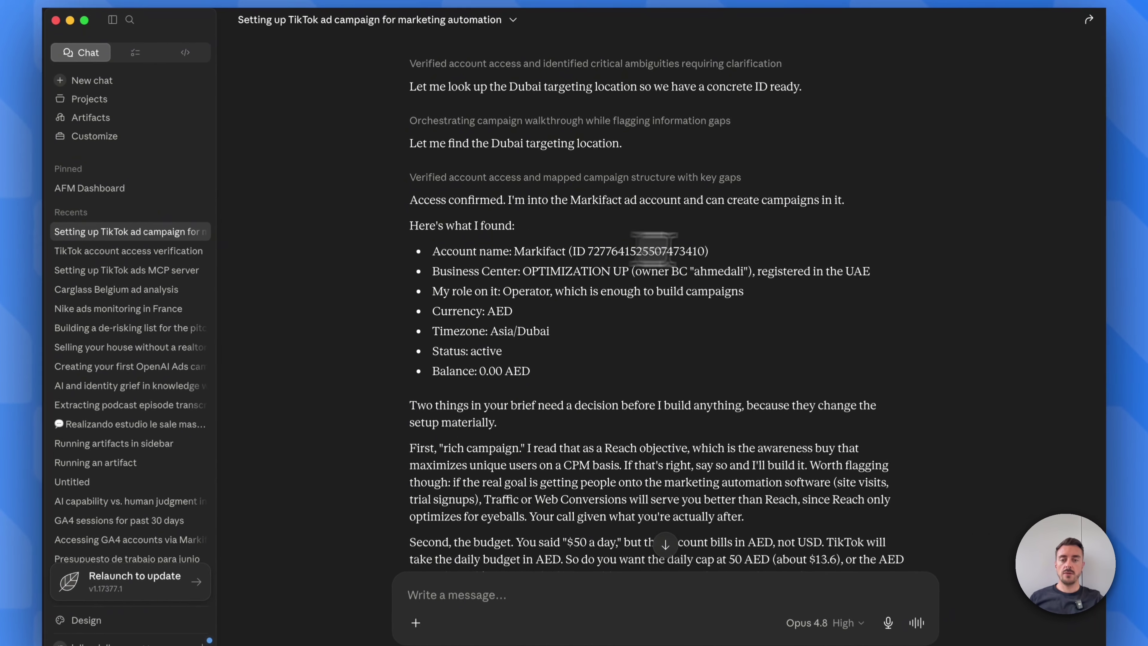
{"action": "left_click_drag", "start_coordinate": [513, 251], "coordinate": [737, 251]}
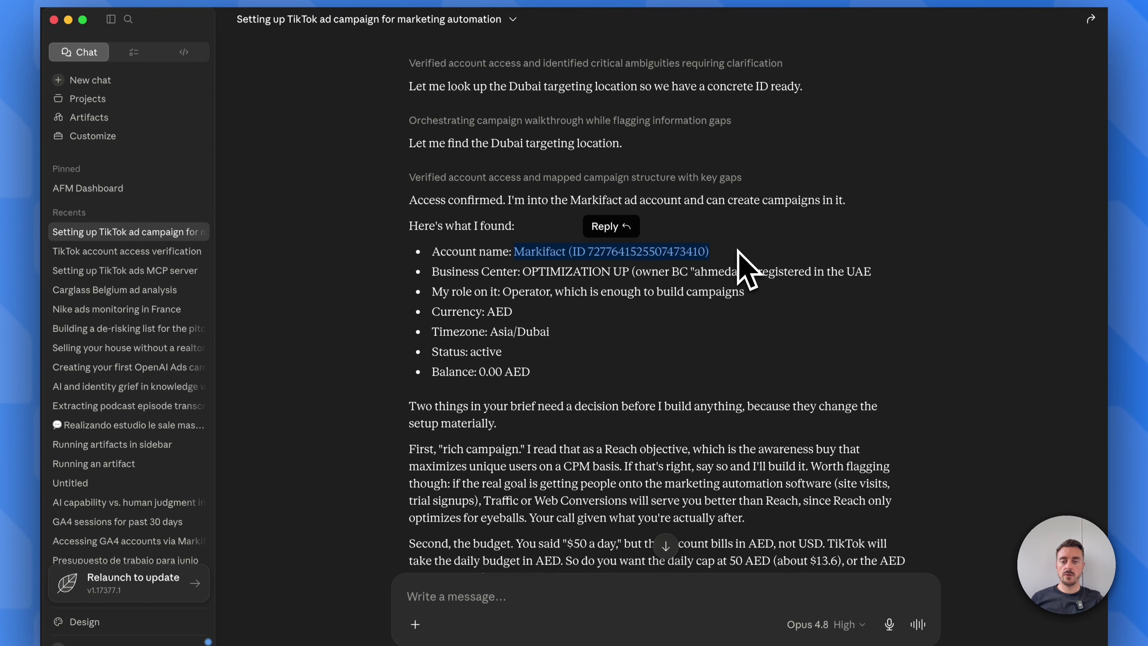
{"action": "left_click", "coordinate": [737, 251]}
{"action": "scroll", "coordinate": [737, 265], "scroll_direction": "down", "scroll_amount": 1}
{"action": "scroll", "coordinate": [748, 285], "scroll_direction": "down", "scroll_amount": 2}
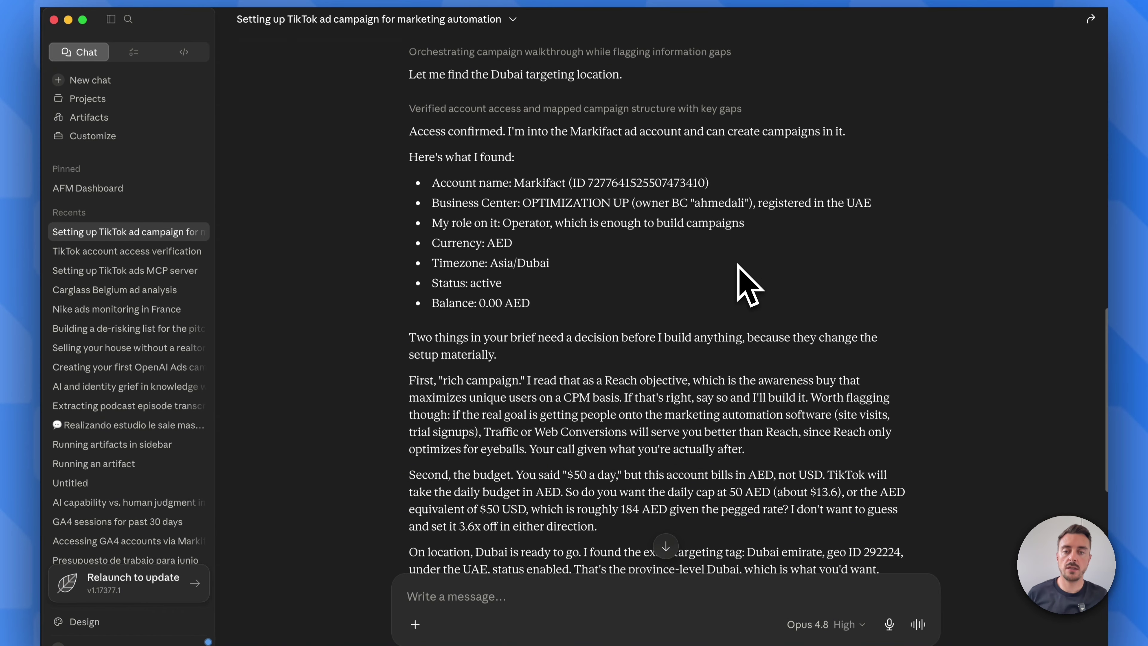
{"action": "scroll", "coordinate": [747, 285], "scroll_direction": "down", "scroll_amount": 10}
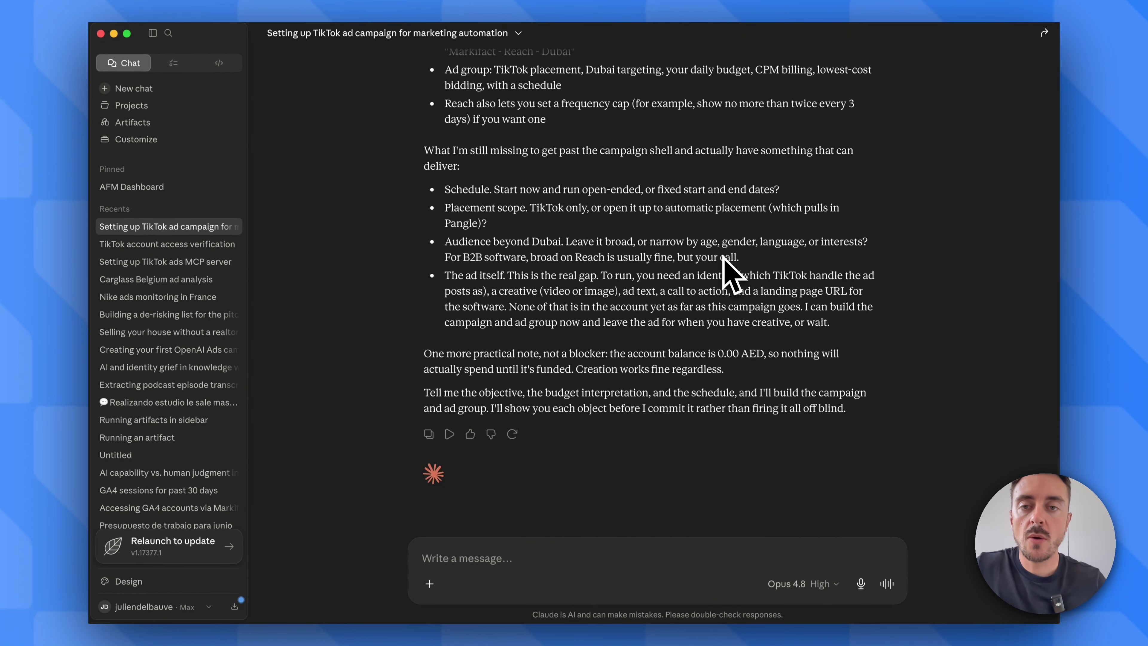
{"action": "scroll", "coordinate": [730, 271], "scroll_direction": "up", "scroll_amount": 2}
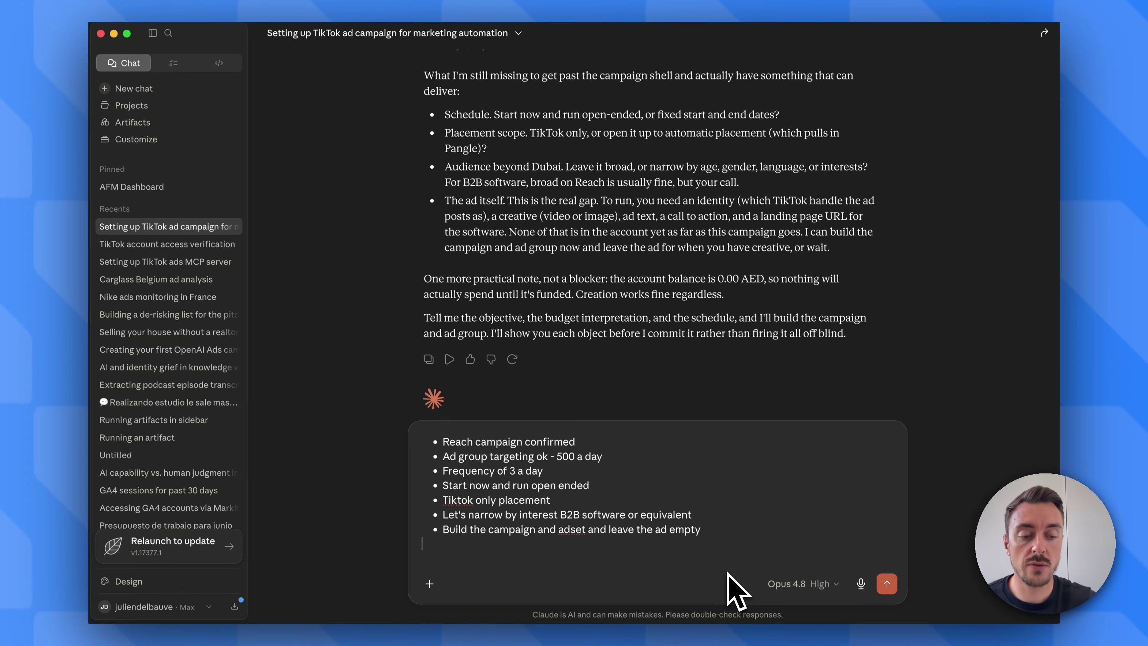
{"action": "key", "text": "Return"}
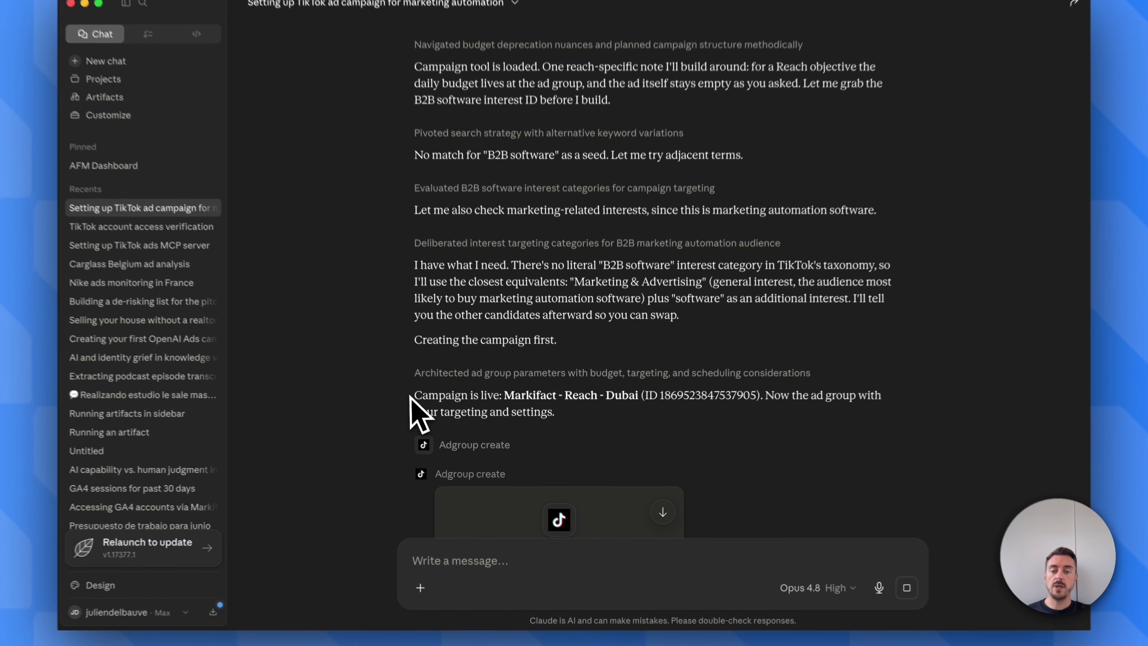
Always allow Claude to use TikTok's Adgroup create tool for the Markifact - Reach - Dubai campaign
{"action": "left_click_drag", "start_coordinate": [411, 395], "coordinate": [763, 400]}
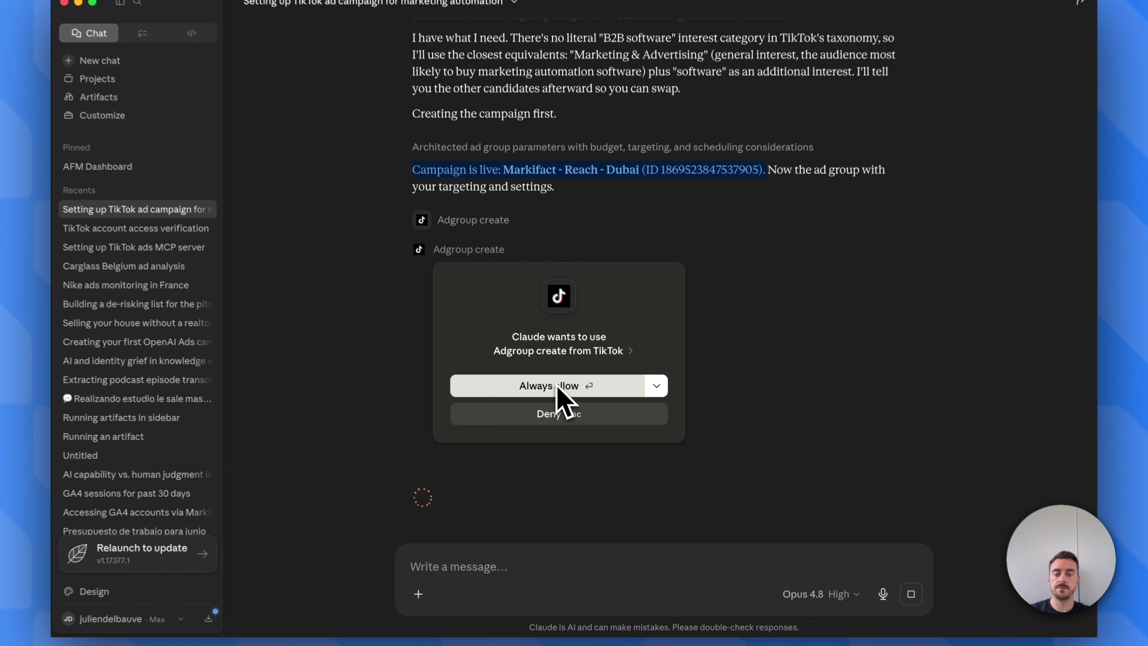
{"action": "left_click", "coordinate": [557, 386]}
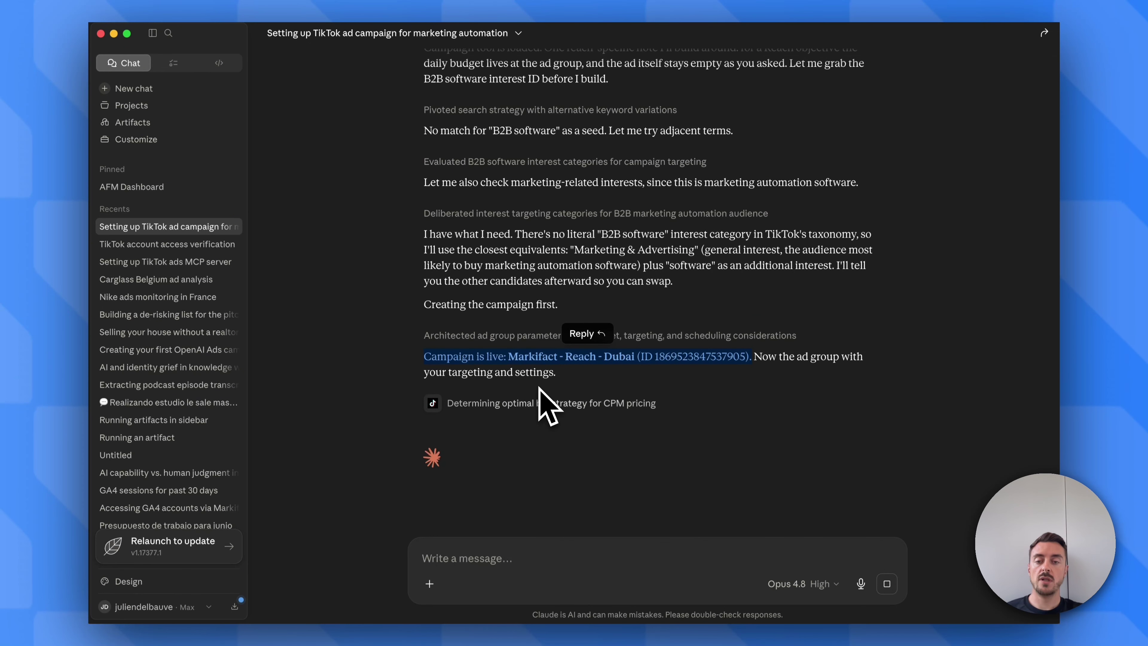
{"action": "mouse_move", "coordinate": [339, 628]}
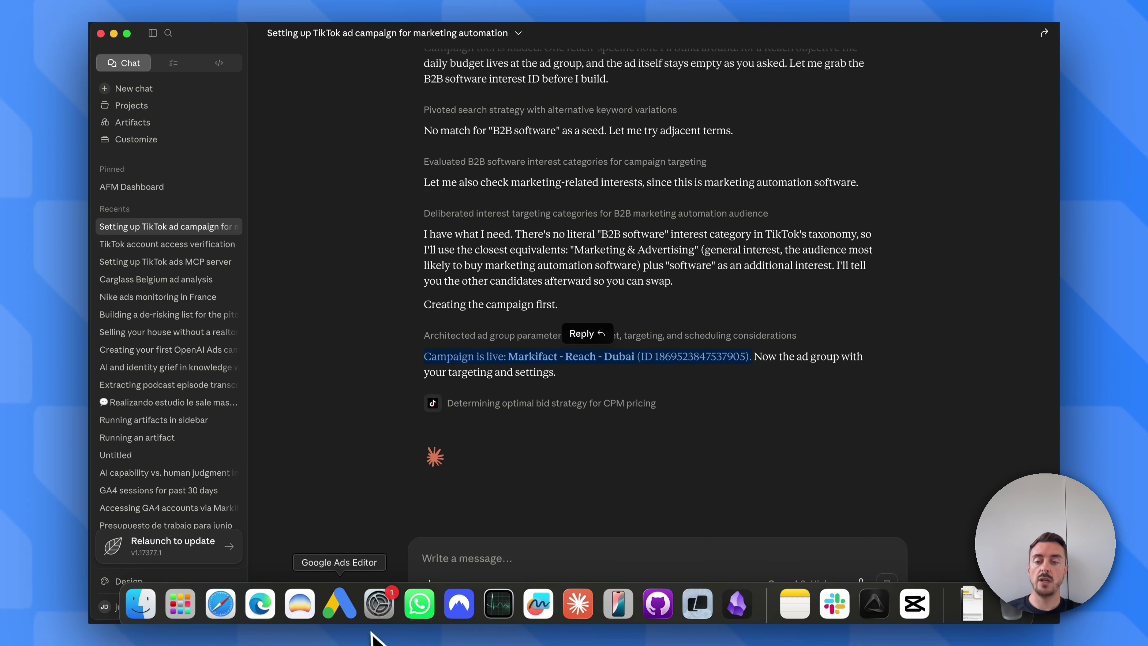
Switch to TikTok Ads Manager in the browser and turn off the Markifact - Reach - Dubai campaign
{"action": "left_click", "coordinate": [260, 614]}
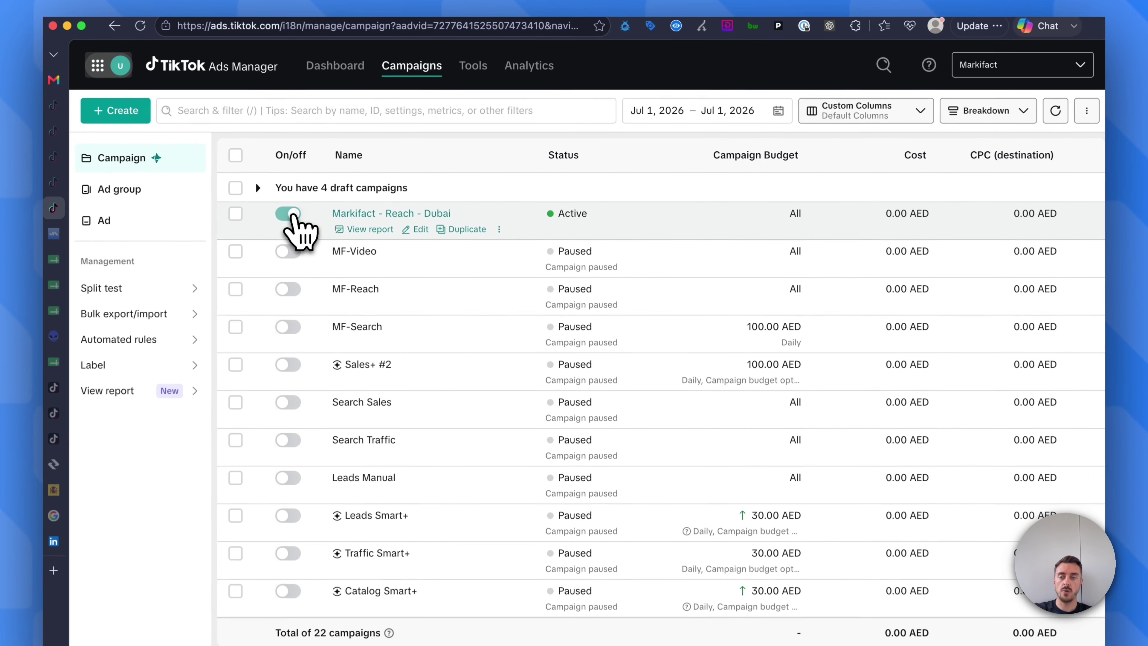
{"action": "left_click", "coordinate": [313, 202]}
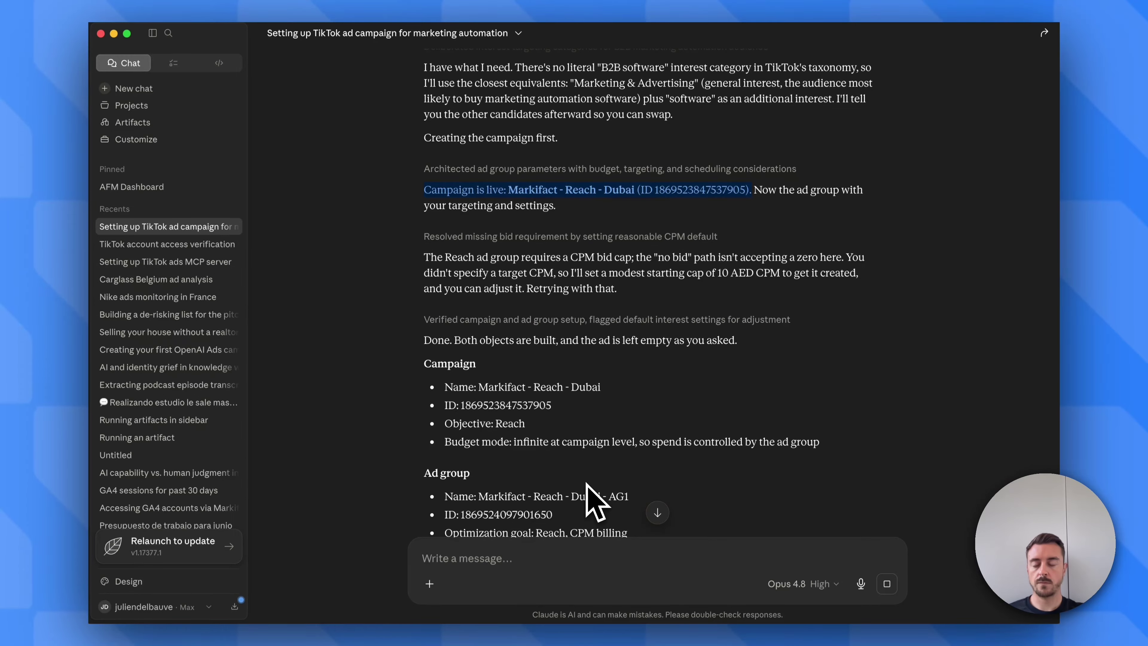
Review Claude's summary of the created campaign and highlight the ad group's full list of settings
{"action": "scroll", "coordinate": [586, 483], "scroll_direction": "down", "scroll_amount": 3}
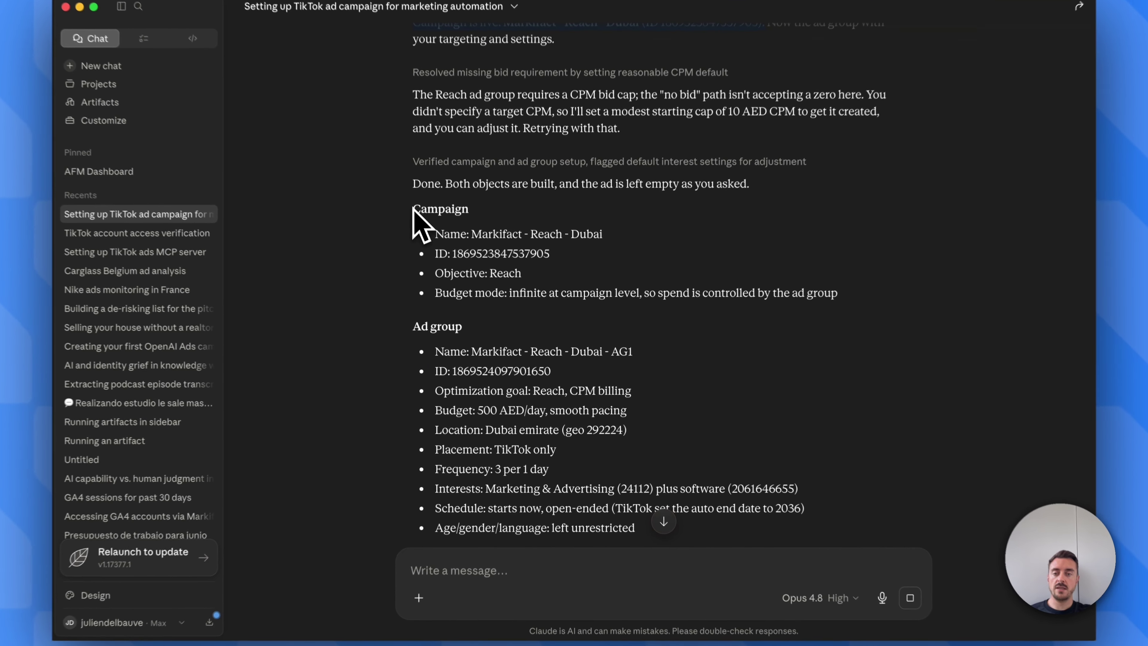
{"action": "left_click_drag", "start_coordinate": [421, 221], "coordinate": [626, 254]}
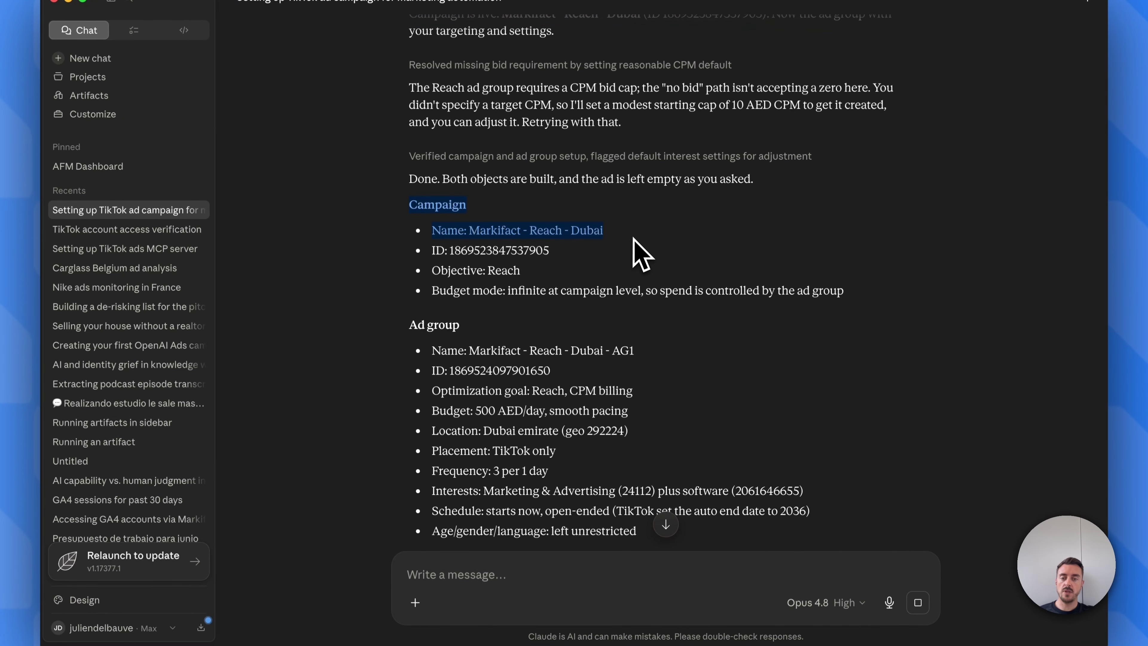
{"action": "left_click", "coordinate": [584, 322]}
{"action": "scroll", "coordinate": [452, 335], "scroll_direction": "down", "scroll_amount": 1}
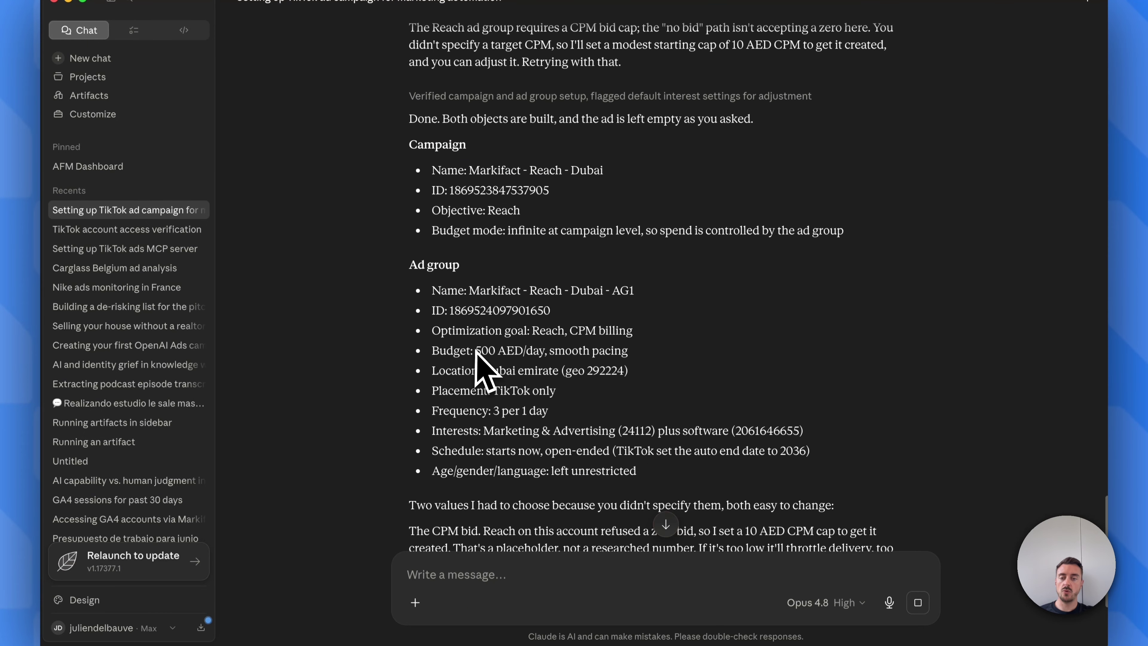
{"action": "left_click_drag", "start_coordinate": [430, 290], "coordinate": [679, 475]}
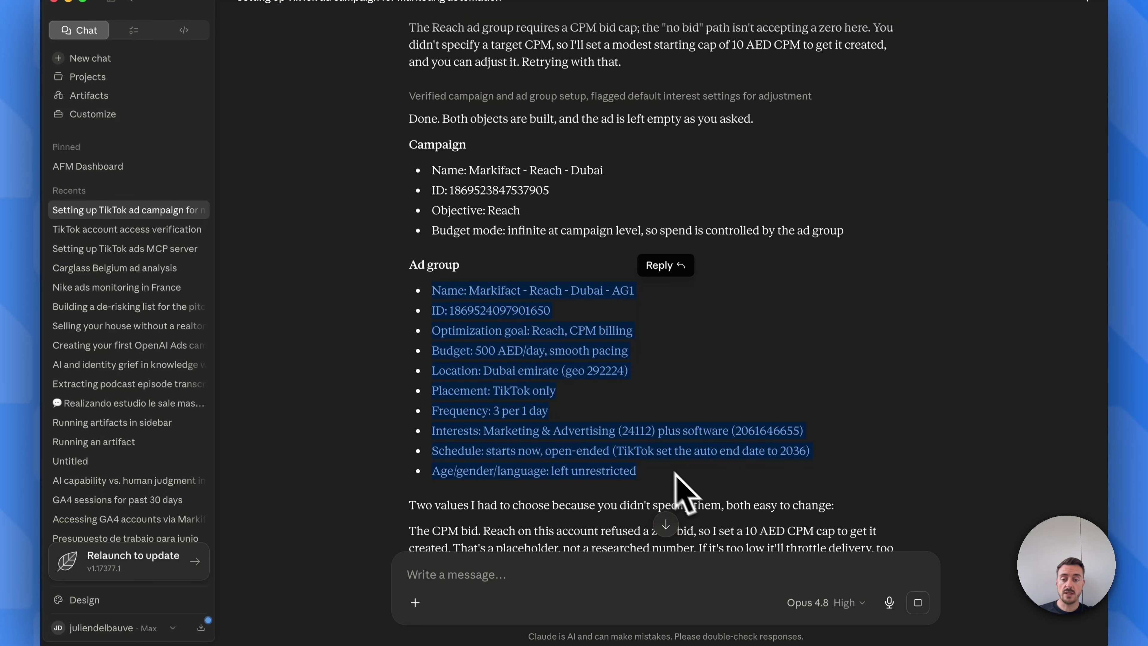
Return to TikTok Ads Manager and open the Markifact - Reach - Dubai campaign to check its ad group
{"action": "left_click", "coordinate": [231, 617]}
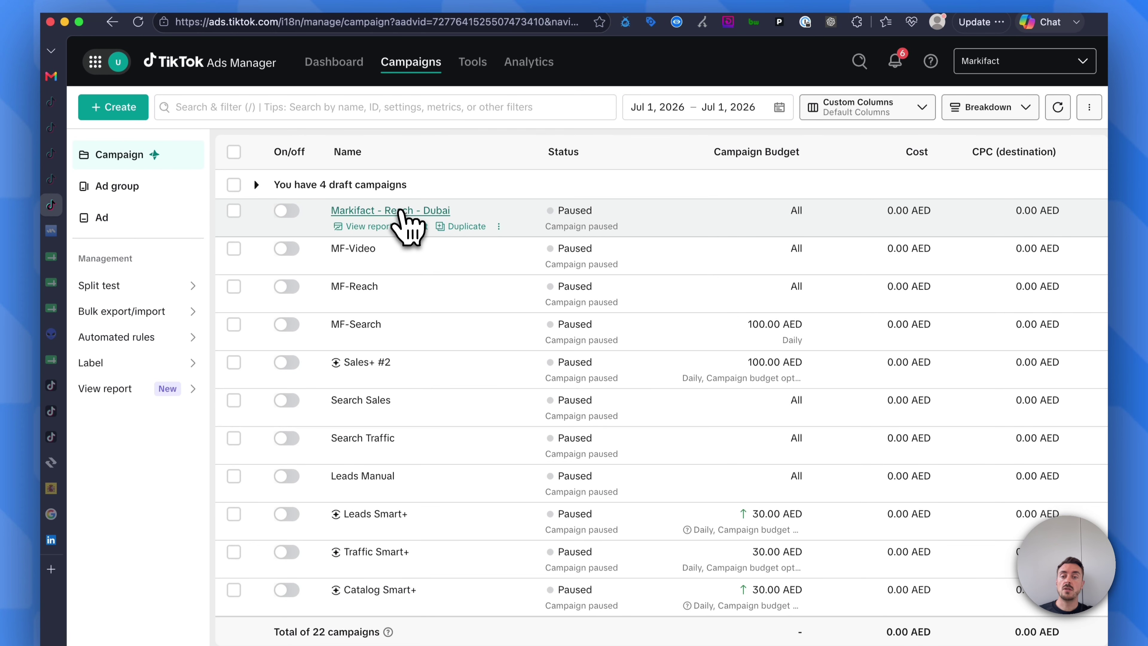
{"action": "left_click", "coordinate": [401, 162]}
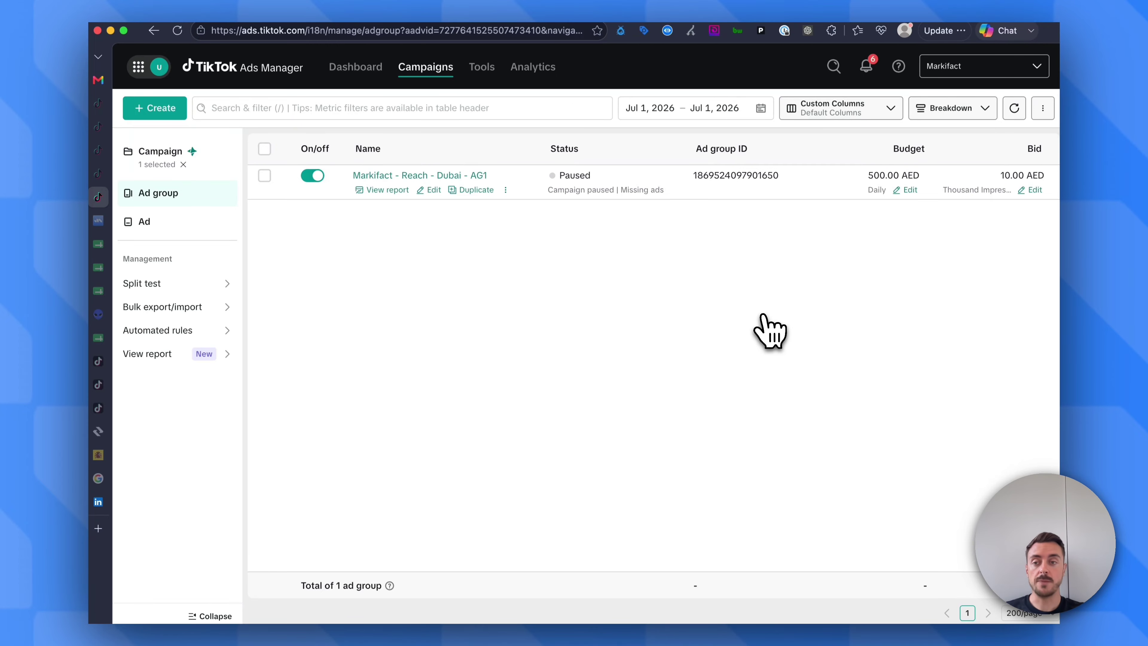
Open the TikTok for Business MCP Server documentation on available tools and examine the tool categories and their API endpoints
{"action": "mouse_move", "coordinate": [103, 194]}
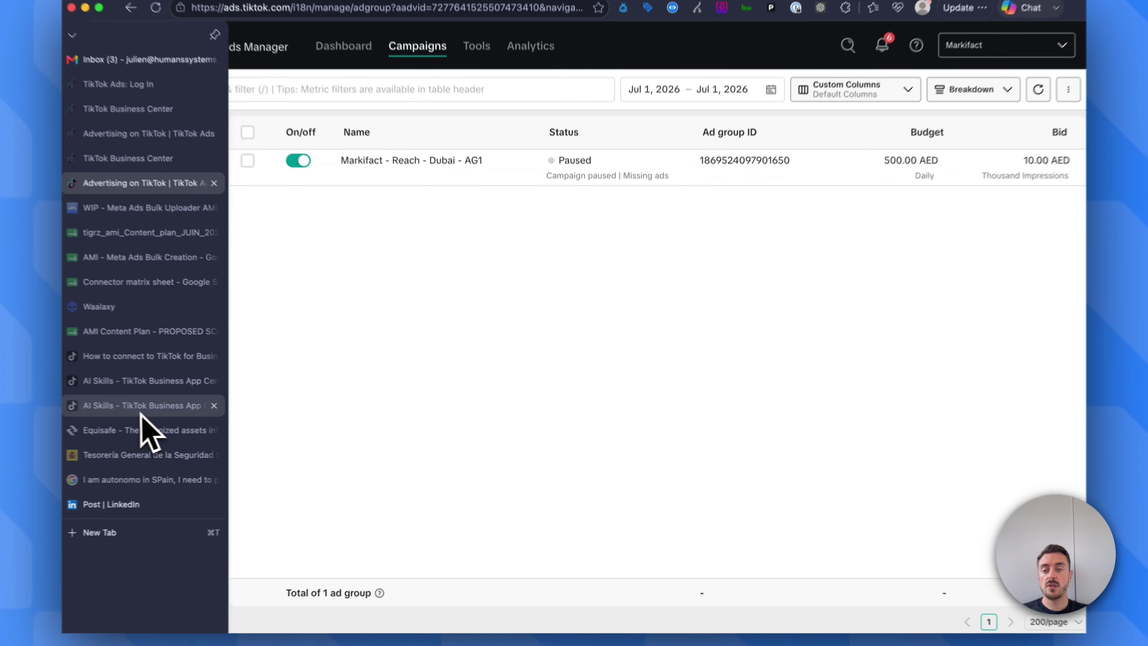
{"action": "left_click", "coordinate": [140, 413]}
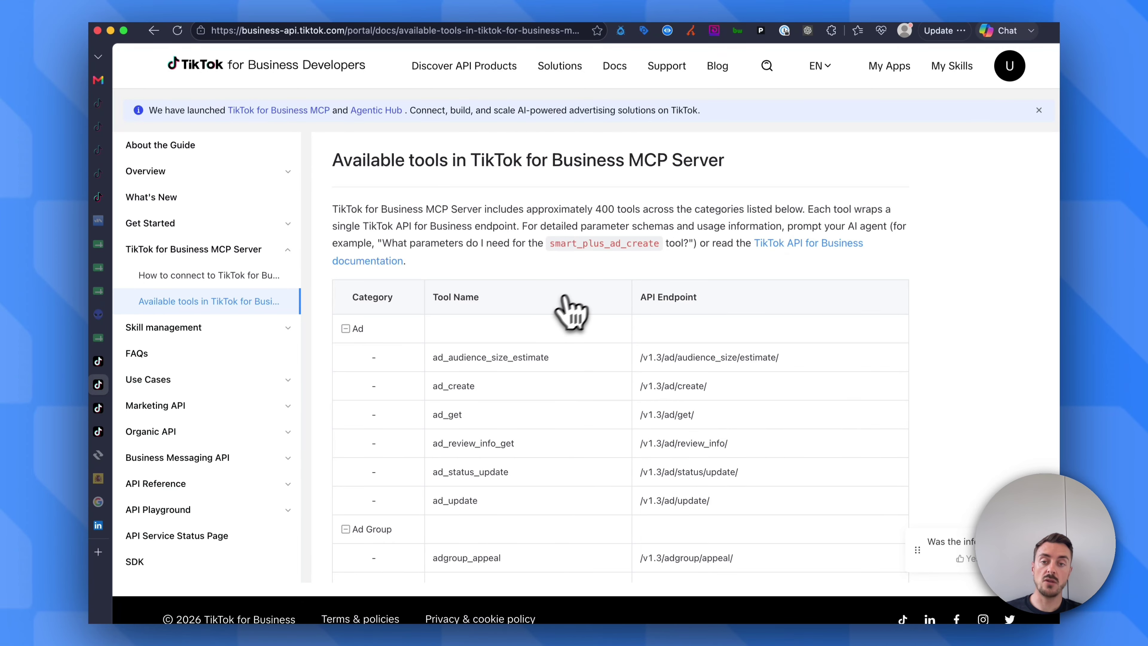
{"action": "scroll", "coordinate": [573, 452], "scroll_direction": "down", "scroll_amount": 15}
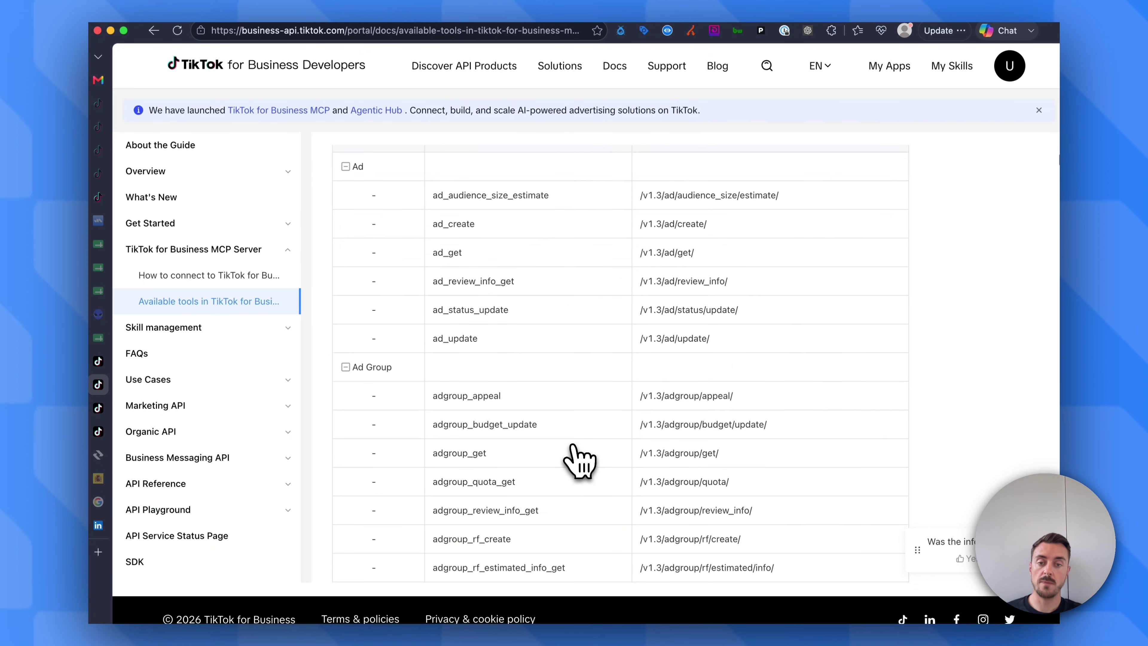
{"action": "scroll", "coordinate": [578, 461], "scroll_direction": "down", "scroll_amount": 20}
{"action": "scroll", "coordinate": [578, 461], "scroll_direction": "up", "scroll_amount": 10}
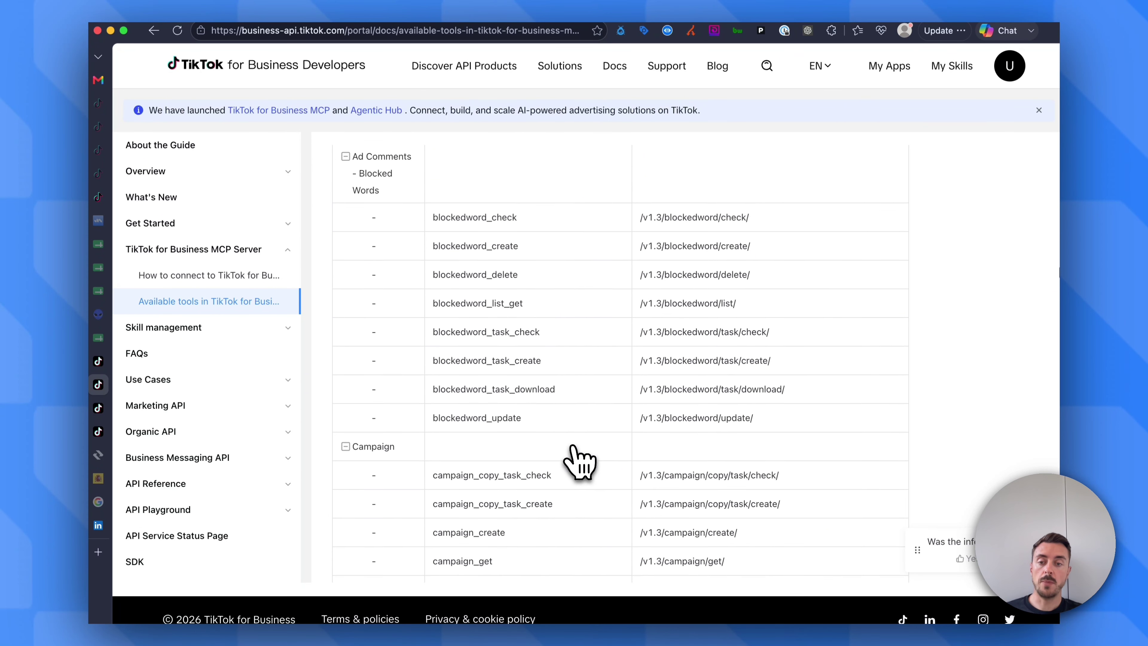
{"action": "scroll", "coordinate": [578, 461], "scroll_direction": "up", "scroll_amount": 10}
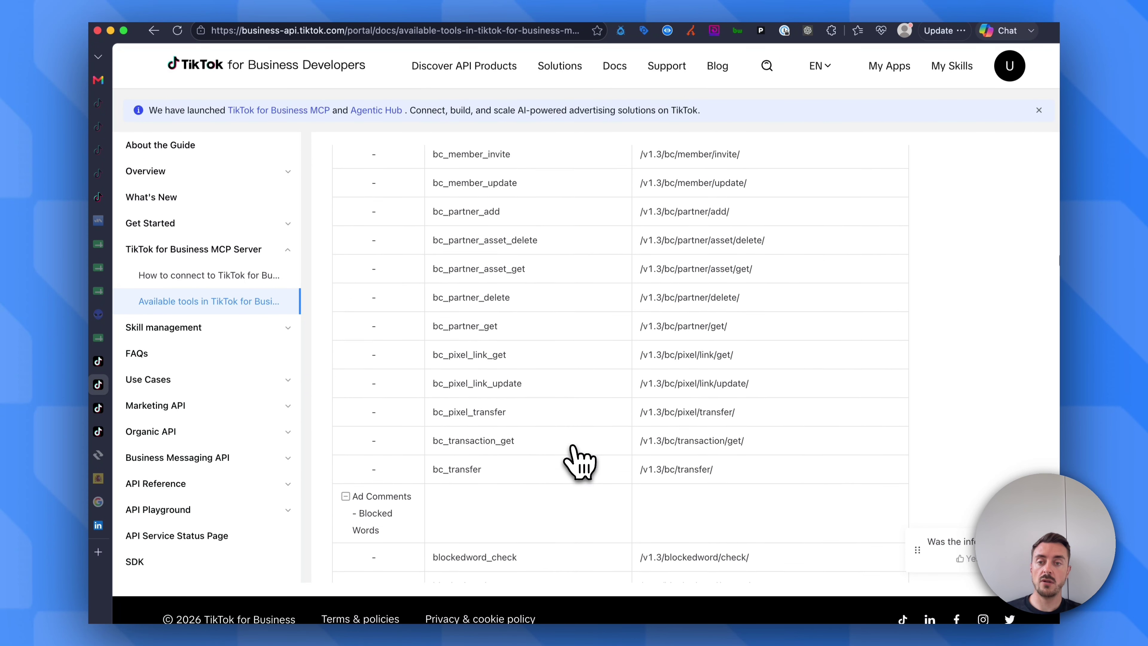
{"action": "scroll", "coordinate": [573, 447], "scroll_direction": "down", "scroll_amount": 6}
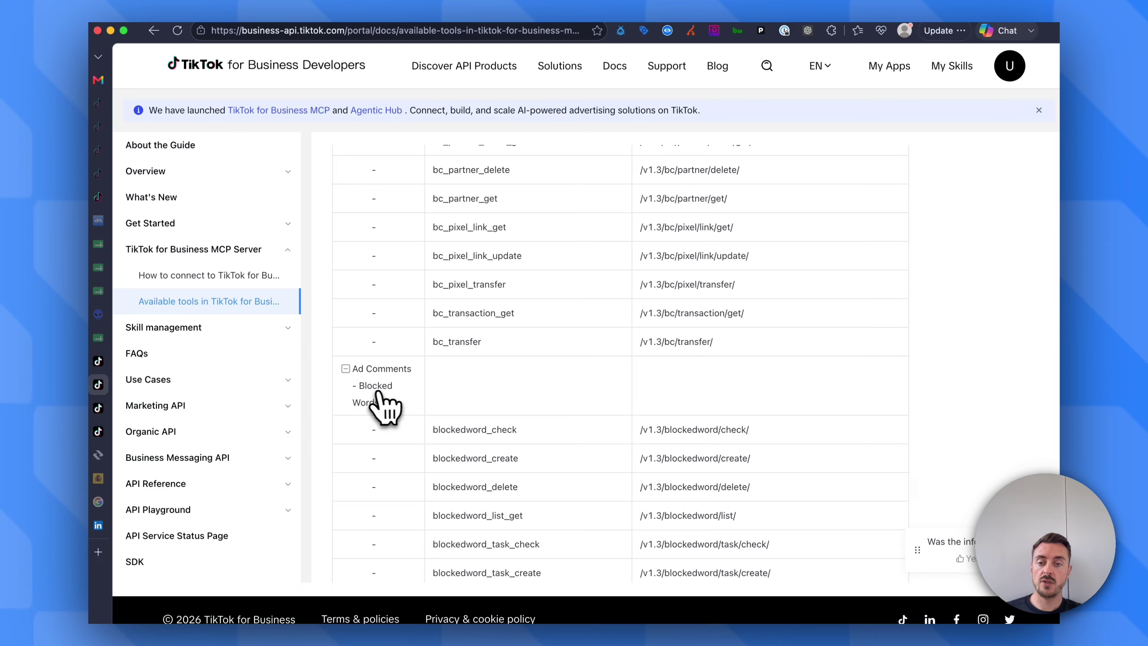
{"action": "scroll", "coordinate": [497, 346], "scroll_direction": "up", "scroll_amount": 12}
{"action": "scroll", "coordinate": [499, 341], "scroll_direction": "down", "scroll_amount": 20}
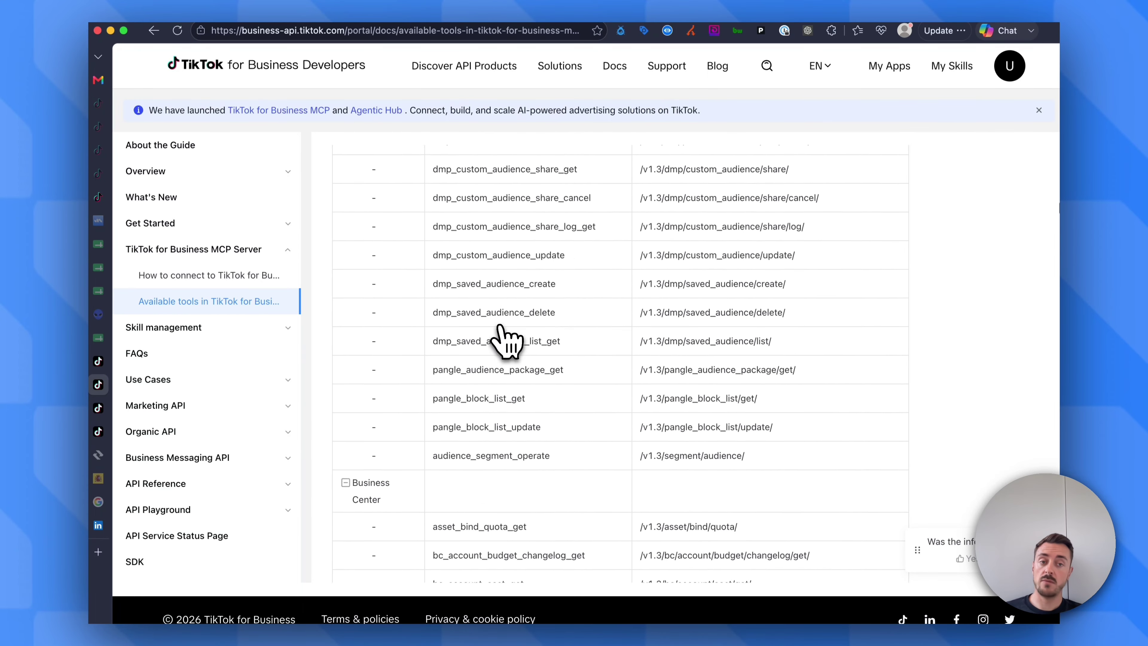
{"action": "scroll", "coordinate": [506, 342], "scroll_direction": "up", "scroll_amount": 15}
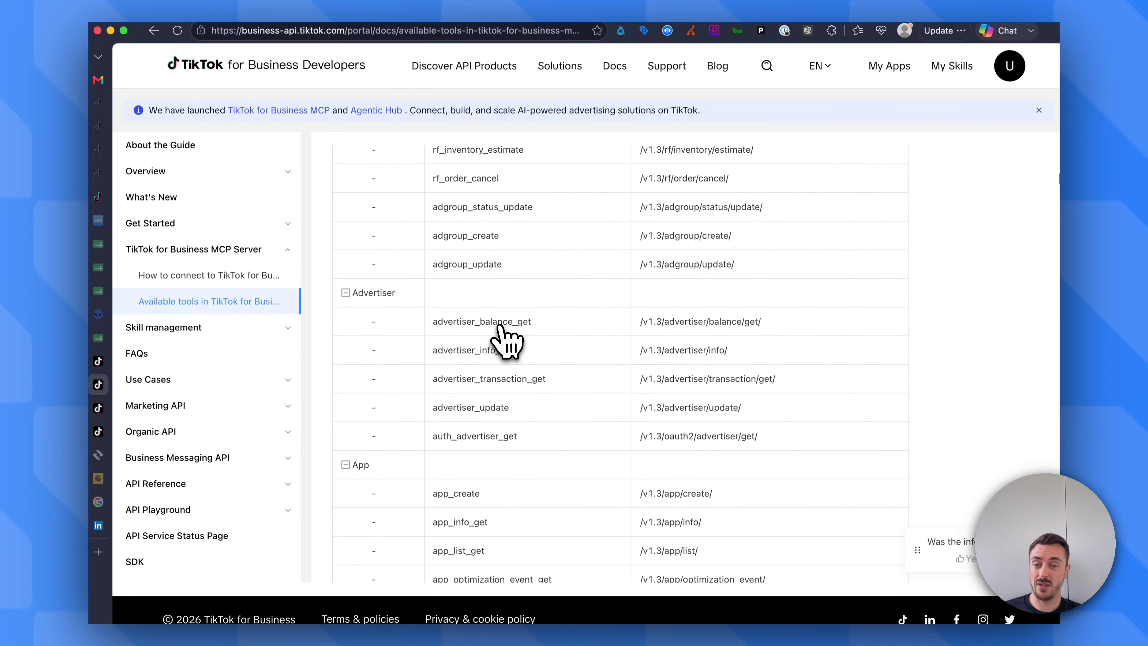
{"action": "scroll", "coordinate": [506, 342], "scroll_direction": "up", "scroll_amount": 3}
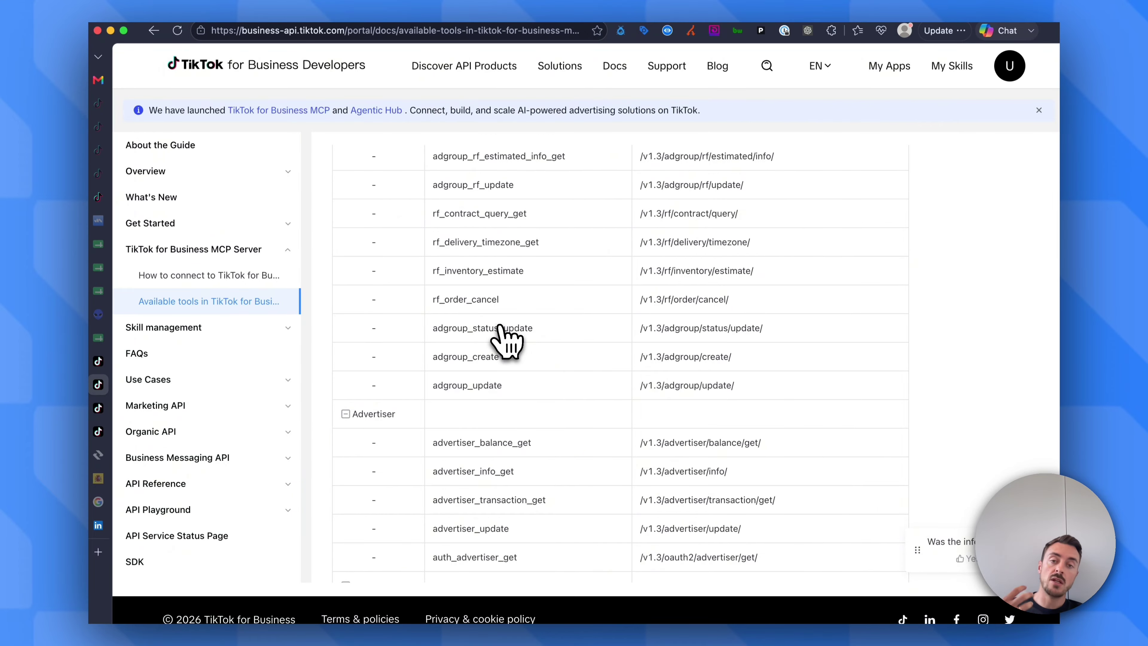
{"action": "scroll", "coordinate": [501, 341], "scroll_direction": "down", "scroll_amount": 15}
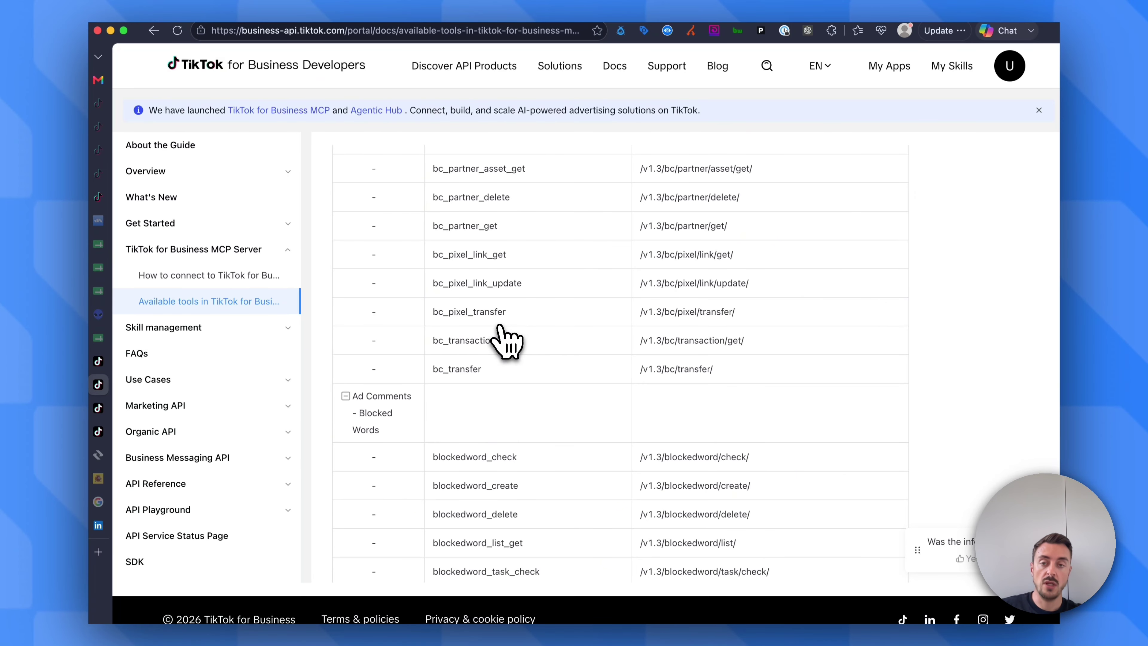
{"action": "scroll", "coordinate": [500, 336], "scroll_direction": "up", "scroll_amount": 10}
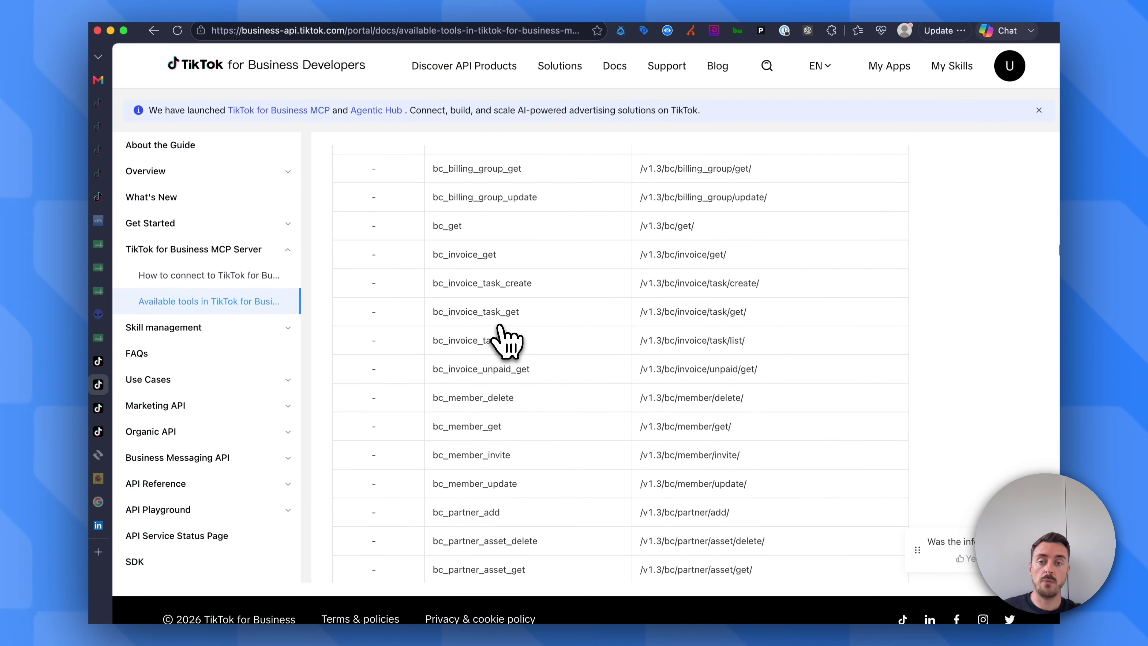
{"action": "scroll", "coordinate": [500, 337], "scroll_direction": "up", "scroll_amount": 5}
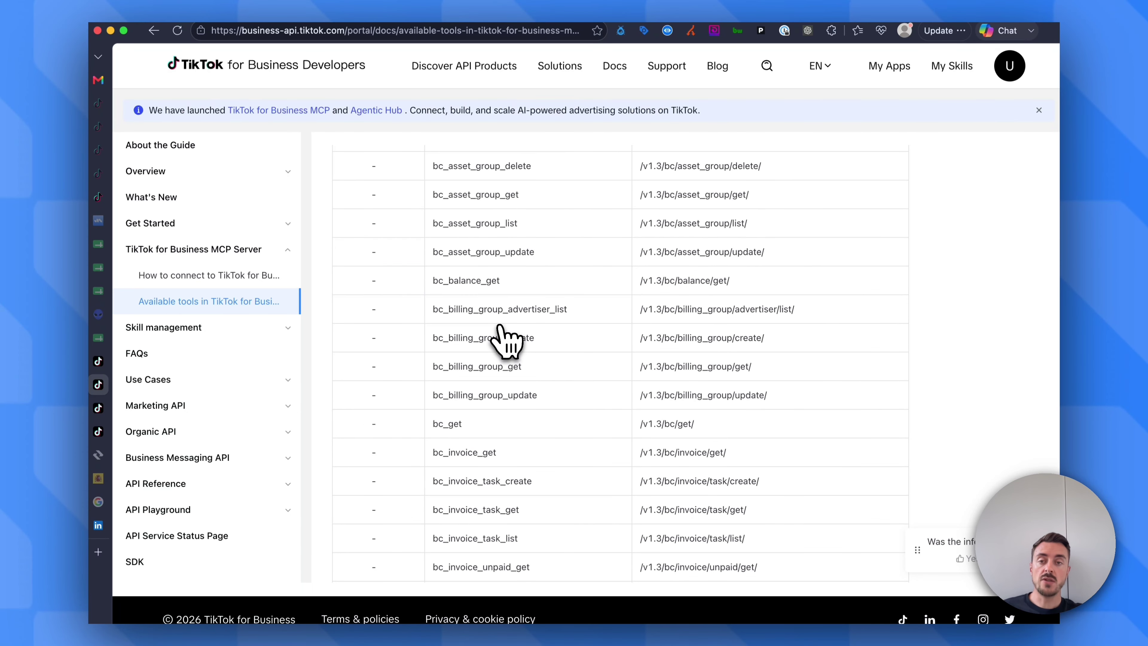